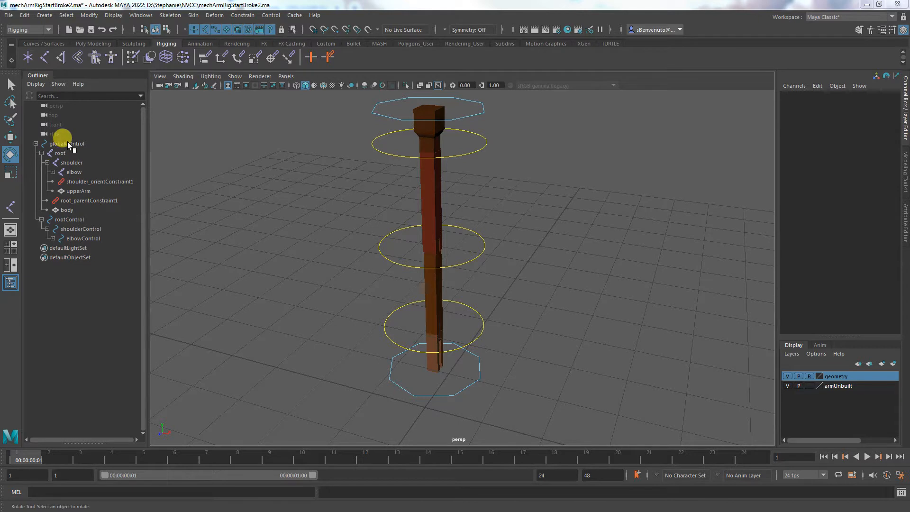
# Undo the recent selections and the creation of the geometry display layer holding the arm meshes
pyautogui.hotkey('ctrl', 'z')
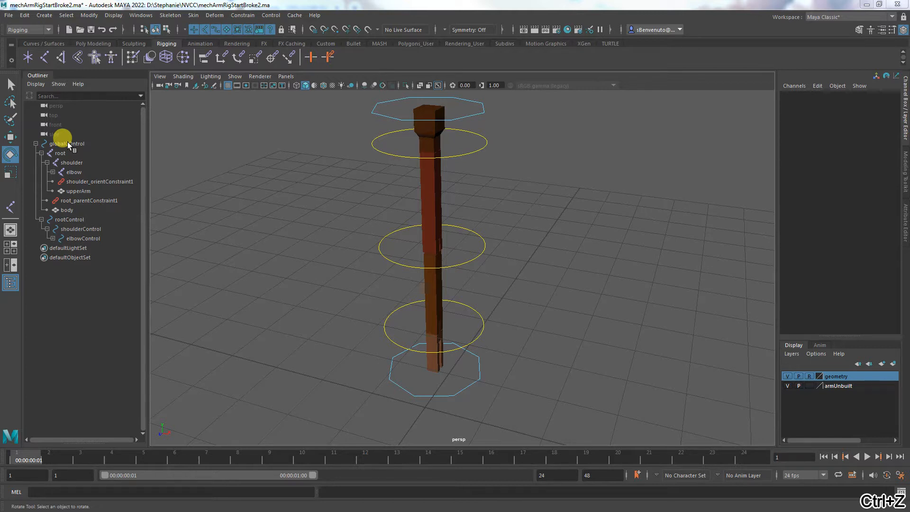
pyautogui.hotkey('ctrl', 'z')
pyautogui.hotkey('ctrl', 'z')
pyautogui.hotkey('ctrl', 'z')
pyautogui.hotkey('ctrl', 'z')
pyautogui.hotkey('ctrl', 'z')
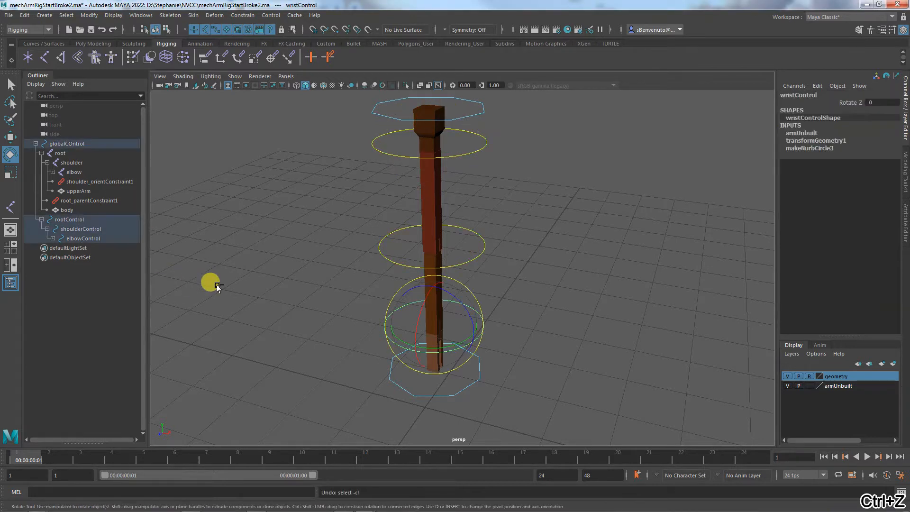
pyautogui.hotkey('ctrl', 'z')
pyautogui.hotkey('ctrl', 'z')
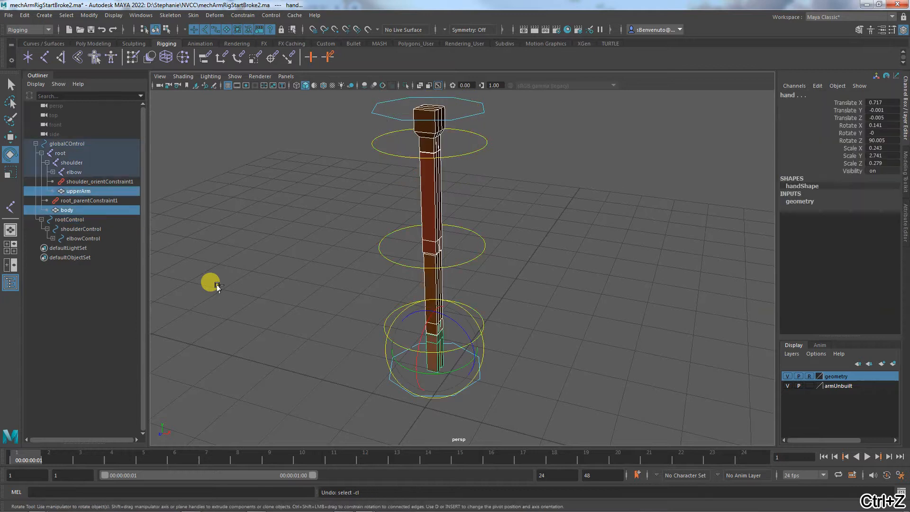
pyautogui.hotkey('ctrl', 'z')
pyautogui.hotkey('ctrl', 'z')
pyautogui.hotkey('ctrl', 'z')
pyautogui.hotkey('ctrl', 'z')
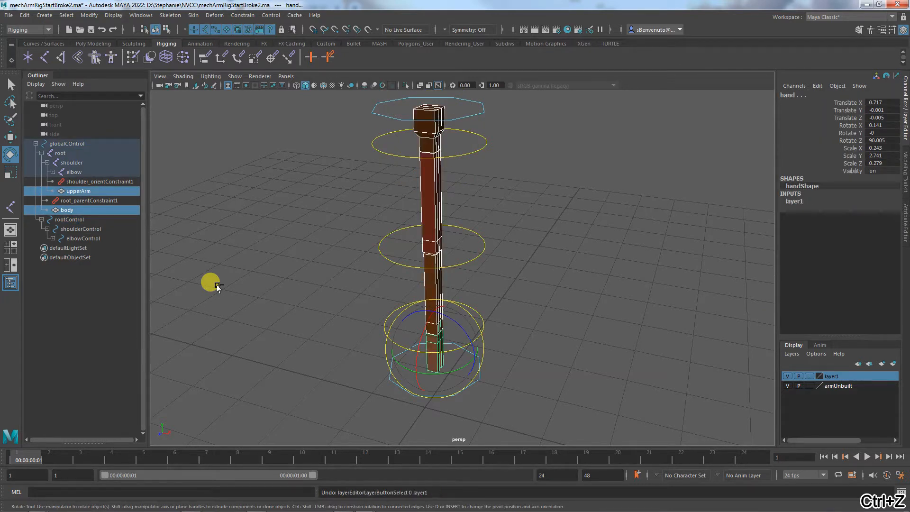
# Keep undoing until the parenting of rootControl and root under globalCOntrol is reverted
pyautogui.hotkey('ctrl', 'z')
pyautogui.hotkey('ctrl', 'z')
pyautogui.hotkey('ctrl', 'z')
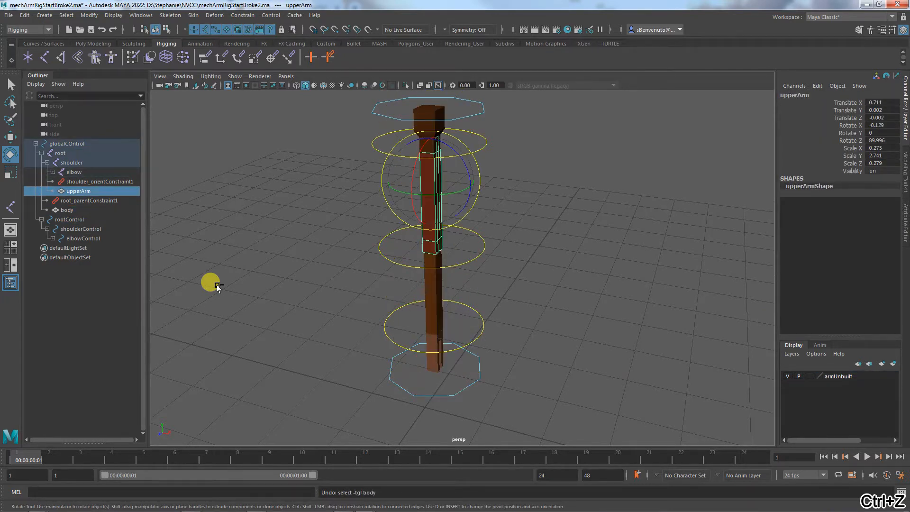
pyautogui.hotkey('ctrl', 'z')
pyautogui.hotkey('ctrl', 'z')
pyautogui.hotkey('ctrl', 'z')
pyautogui.hotkey('ctrl', 'z')
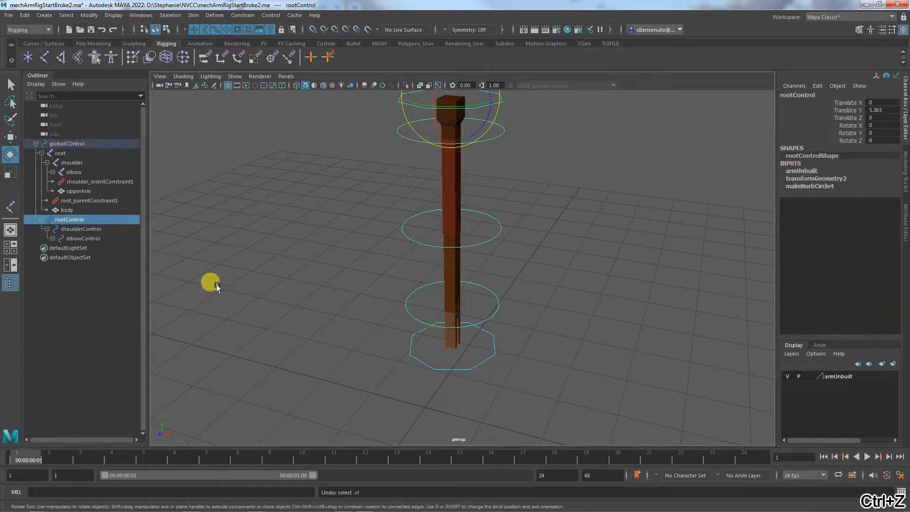
pyautogui.hotkey('ctrl', 'z')
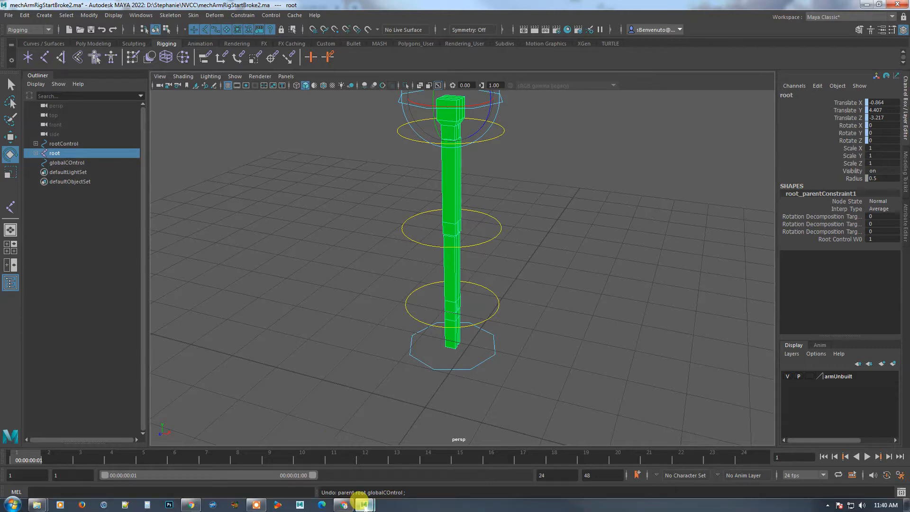
# Switch to the mechArmRigStartBroke.ma scene and inspect its upper arm and body meshes for comparison
pyautogui.moveTo(363, 505)
pyautogui.click(413, 438)
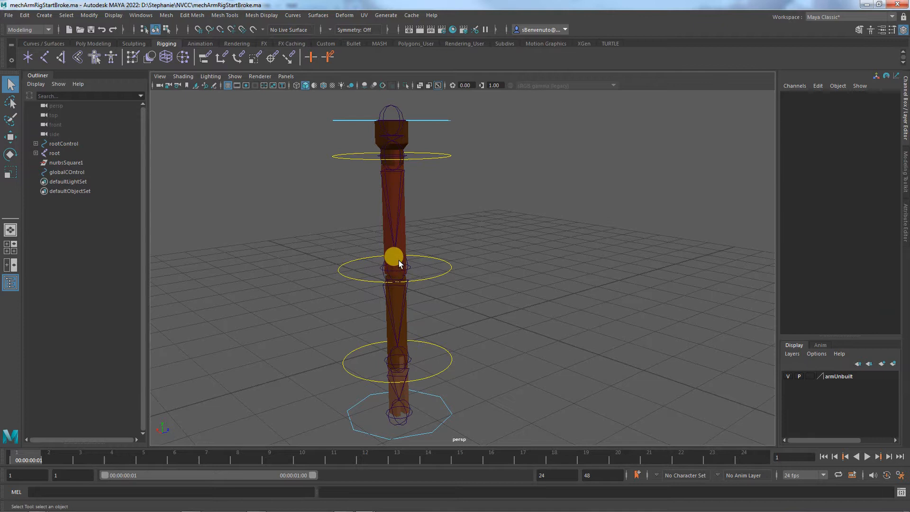
pyautogui.click(404, 241)
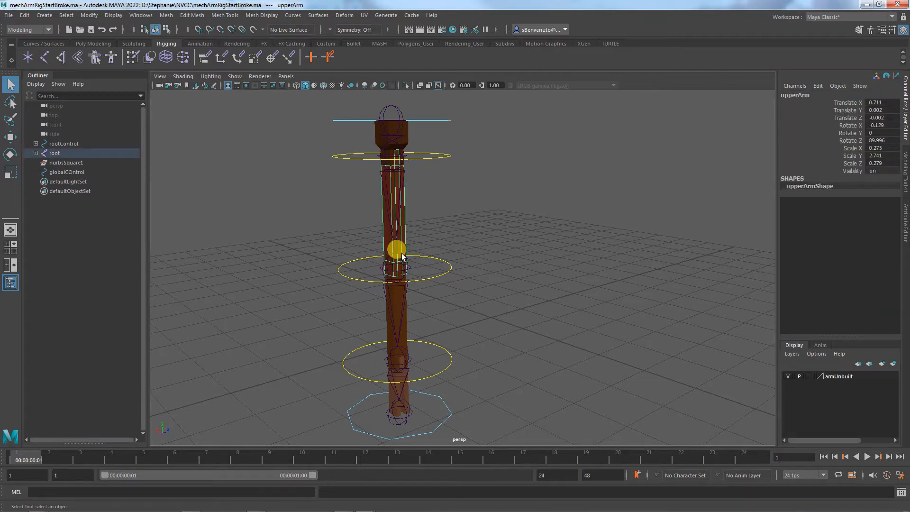
pyautogui.click(406, 129)
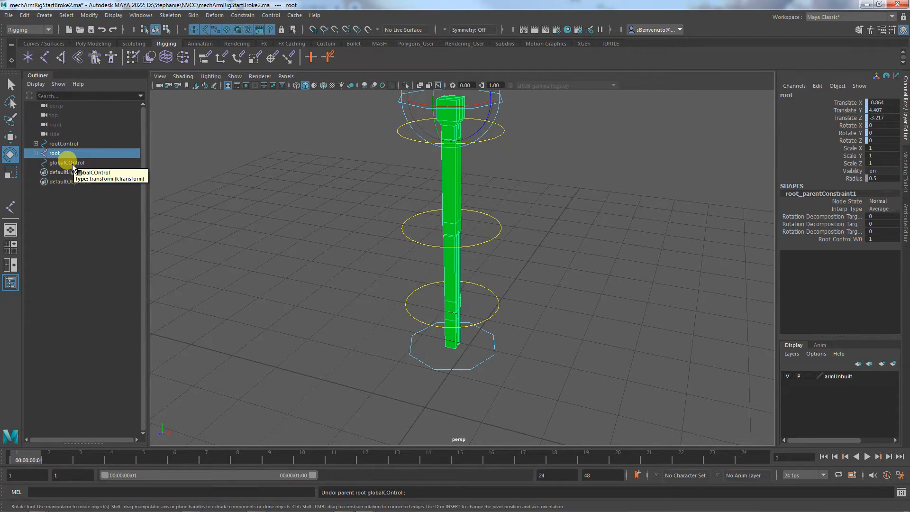
# Examine the upper arm mesh's assigned material attributes in mechArmRigStartBroke2.ma
pyautogui.click(436, 165)
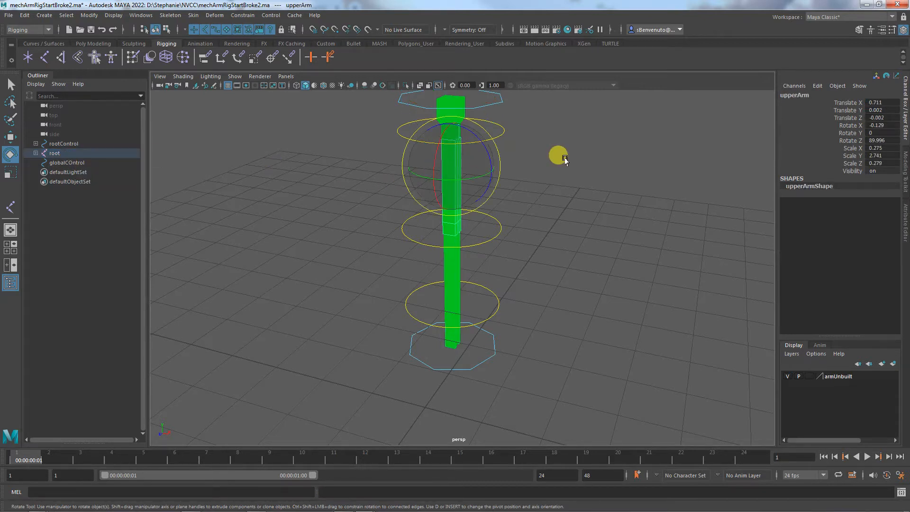
pyautogui.click(903, 210)
pyautogui.click(782, 94)
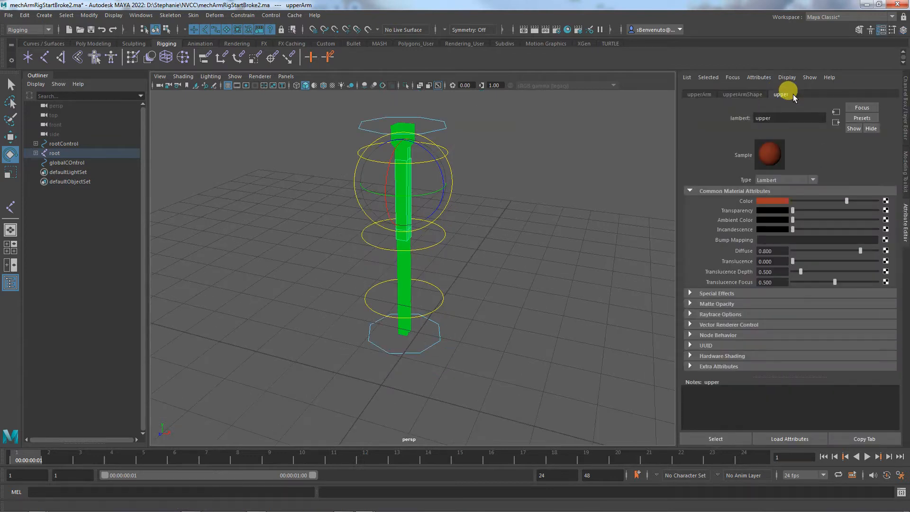
pyautogui.keyDown('alt'); pyautogui.moveTo(558, 229); pyautogui.dragTo(431, 211); pyautogui.keyUp('alt')
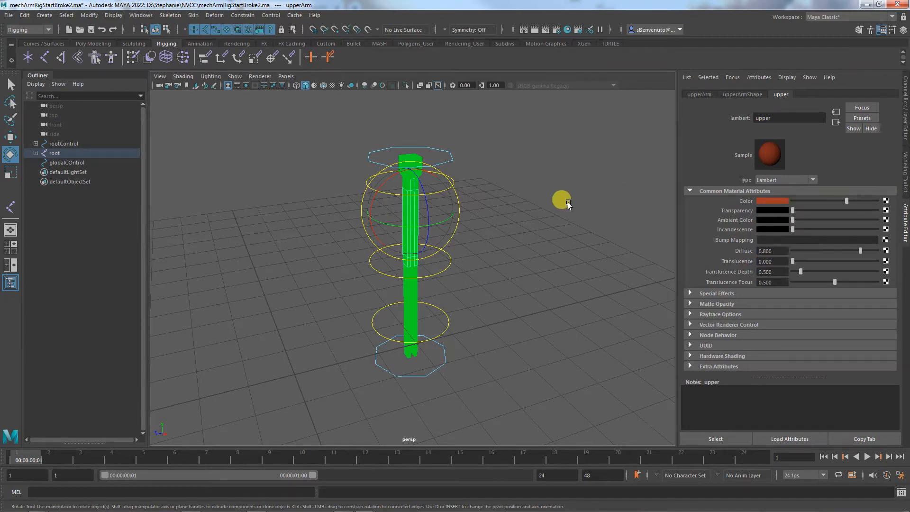
# Review the scene's materials in Hypershade, minimize it, and compare against the mechArmRigStartBroke.ma scene
pyautogui.click(141, 15)
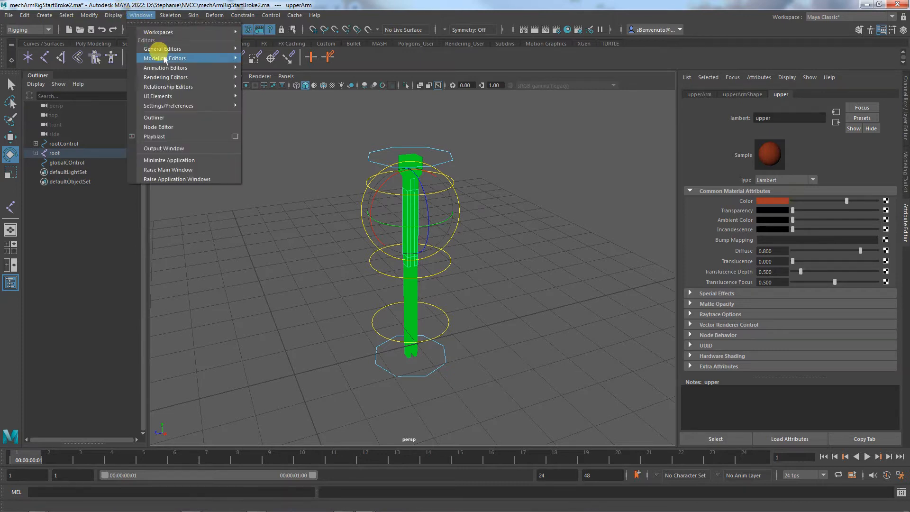
pyautogui.moveTo(180, 77)
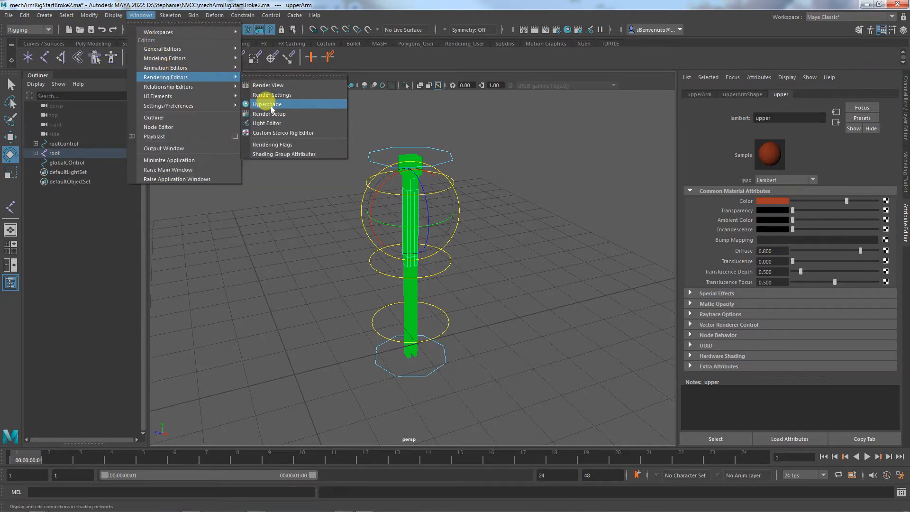
pyautogui.click(268, 104)
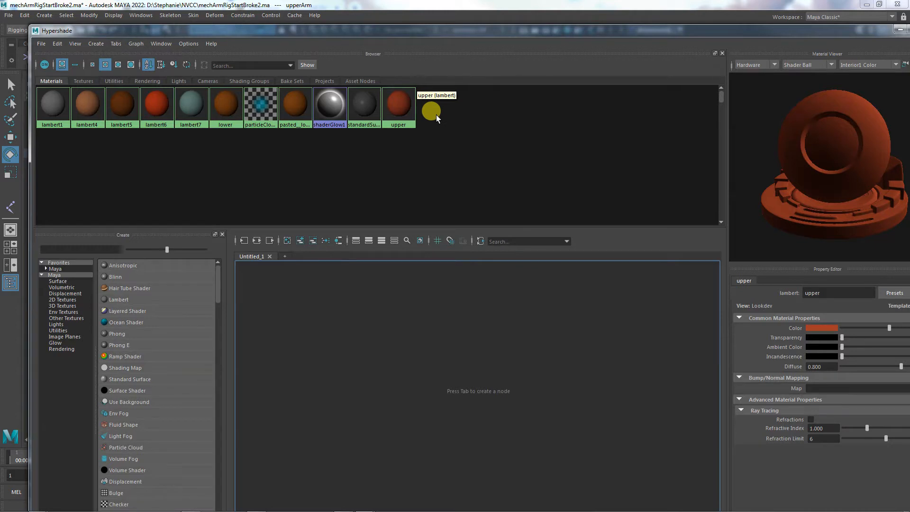
pyautogui.click(900, 29)
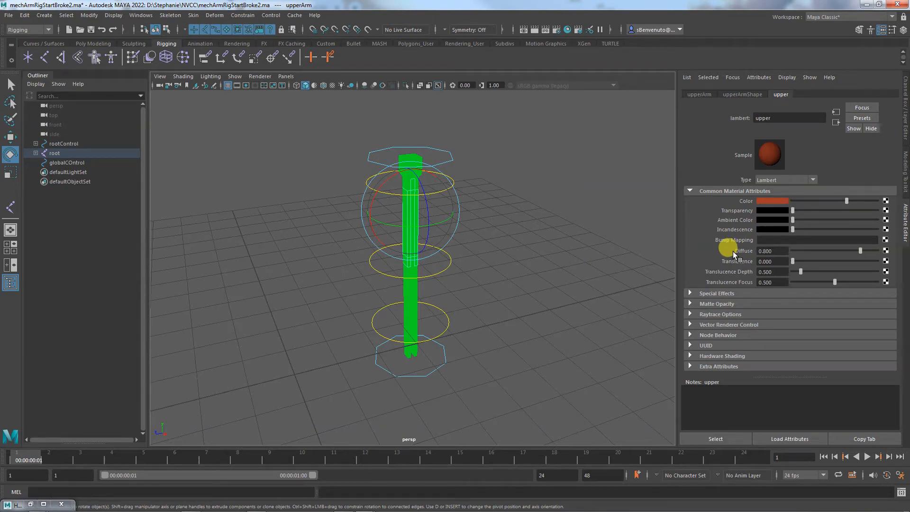
pyautogui.moveTo(363, 504)
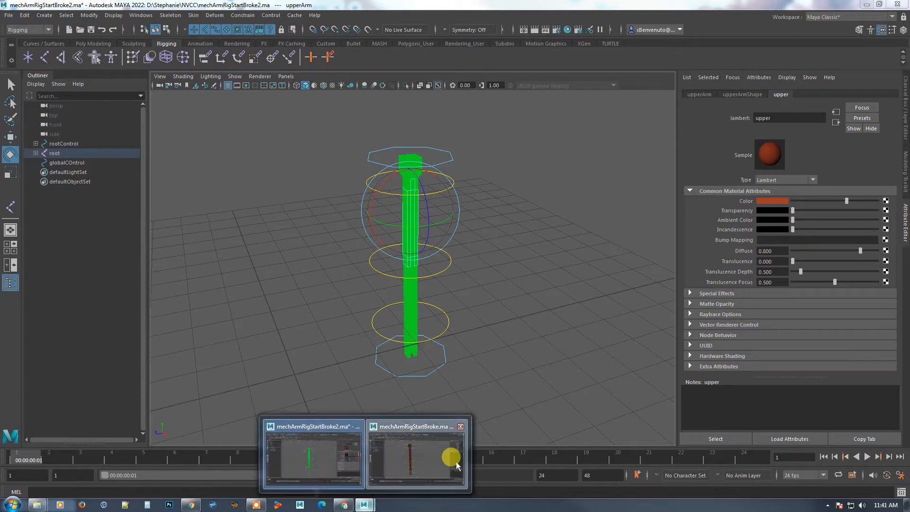
pyautogui.click(452, 461)
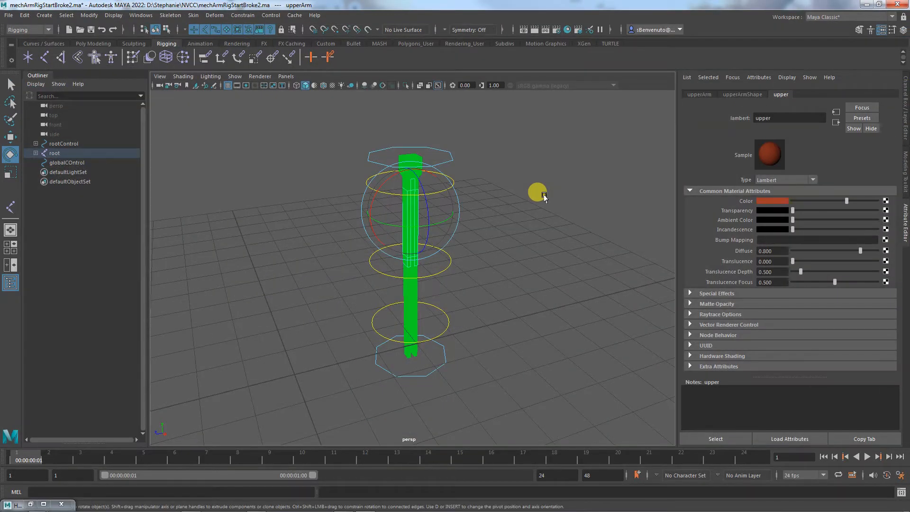
# Check the forearm mesh's material and save the scene mechArmRigStartBroke2.ma
pyautogui.click(412, 302)
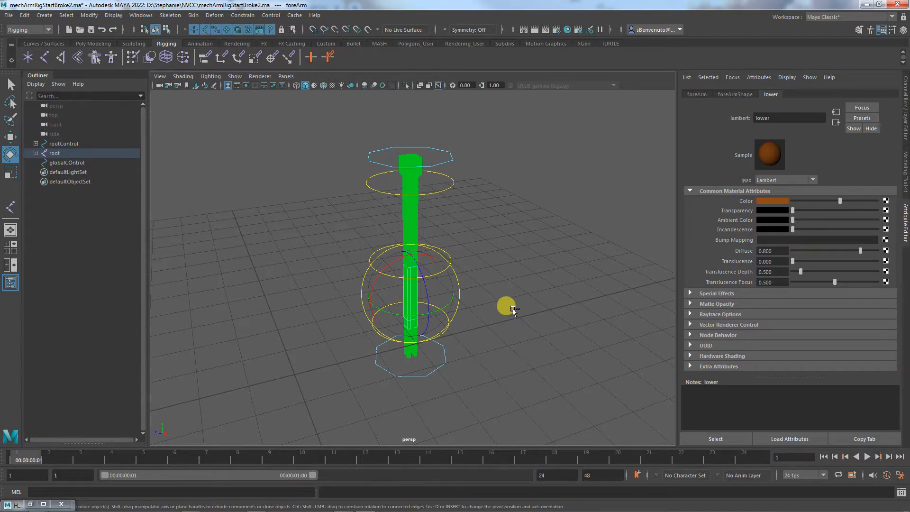
pyautogui.hotkey('ctrl', 's')
pyautogui.click(428, 262)
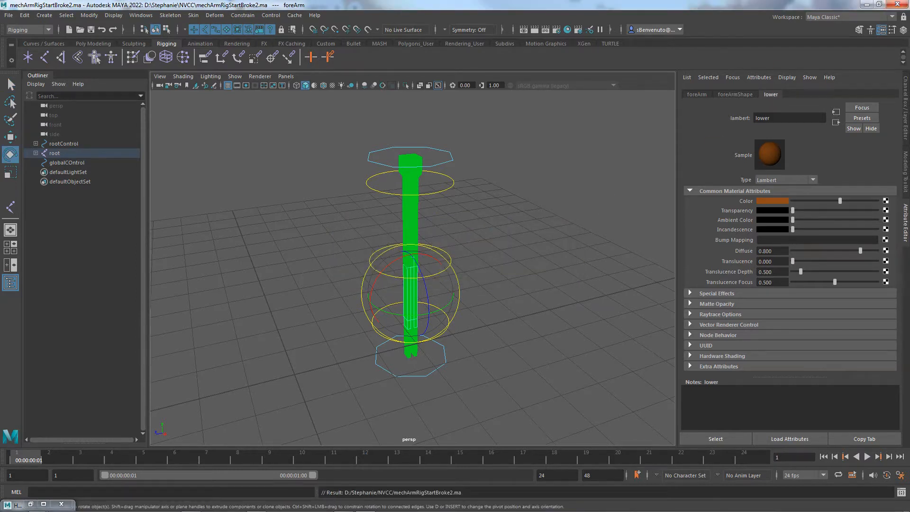
pyautogui.click(493, 351)
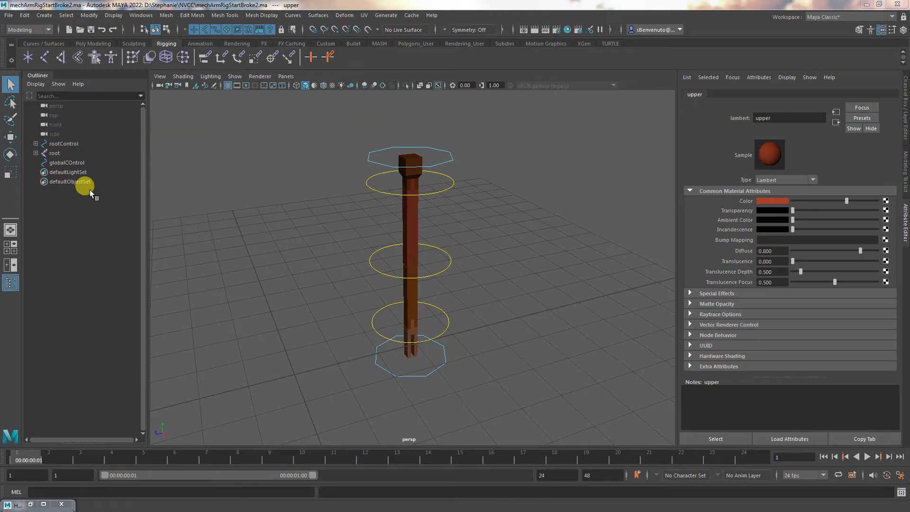
# Clear the current selection and examine the upper arm mesh's attributes
pyautogui.click(26, 15)
pyautogui.click(283, 185)
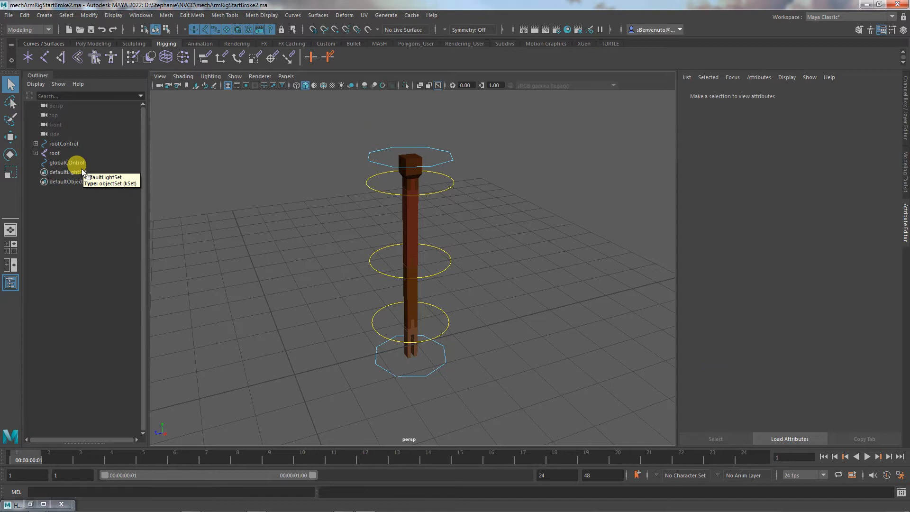
pyautogui.click(408, 226)
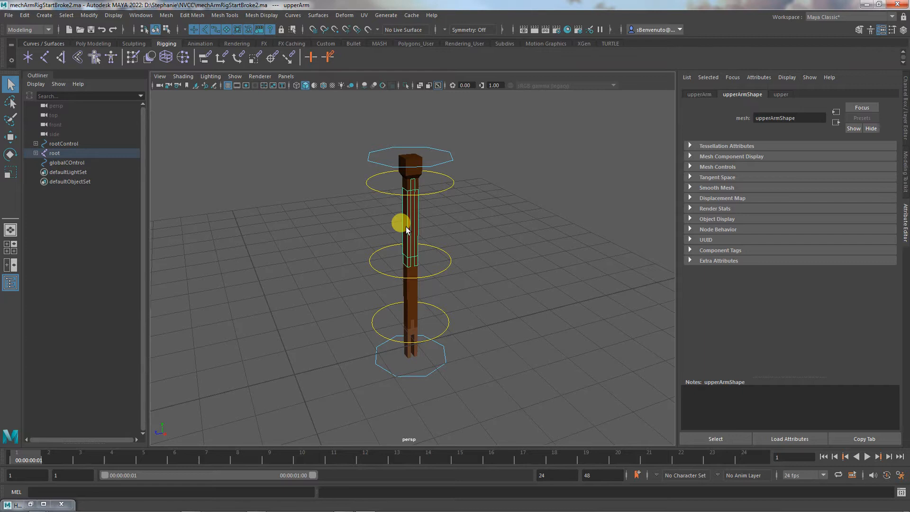
# Assign a new Lambert material to the body mesh at the top of the arm
pyautogui.click(415, 160)
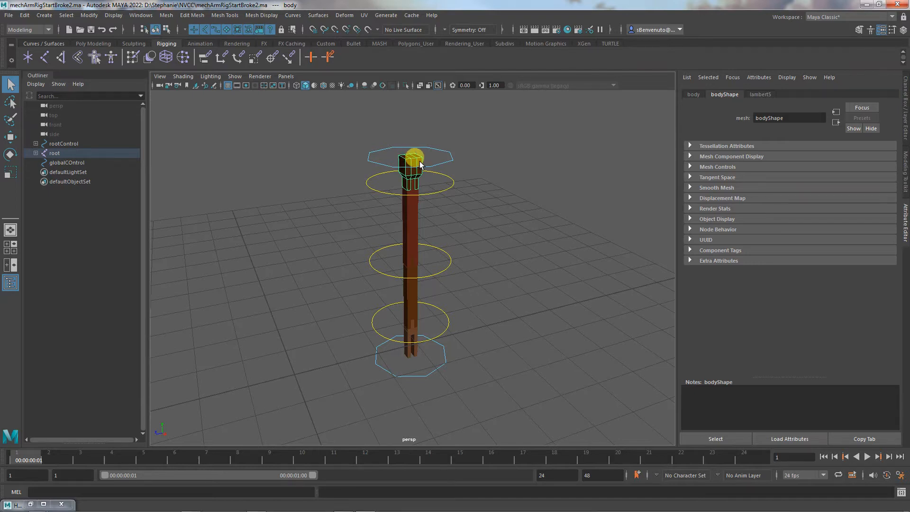
pyautogui.keyDown('alt'); pyautogui.moveTo(360, 247); pyautogui.dragTo(572, 258, button='right'); pyautogui.keyUp('alt')
pyautogui.keyDown('alt'); pyautogui.moveTo(514, 260); pyautogui.dragTo(464, 411, button='middle'); pyautogui.keyUp('alt')
pyautogui.keyDown('alt'); pyautogui.moveTo(465, 396); pyautogui.dragTo(515, 362); pyautogui.keyUp('alt')
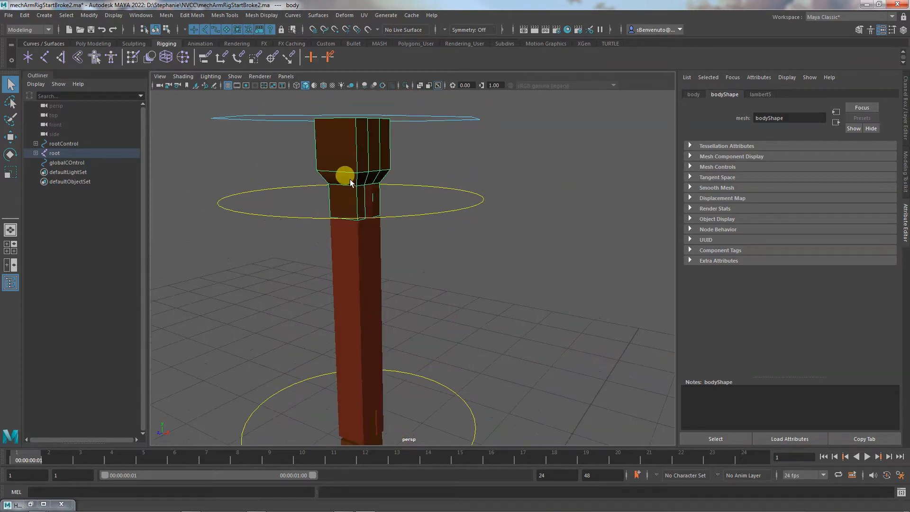
pyautogui.moveTo(341, 158); pyautogui.dragTo(347, 392, button='right')
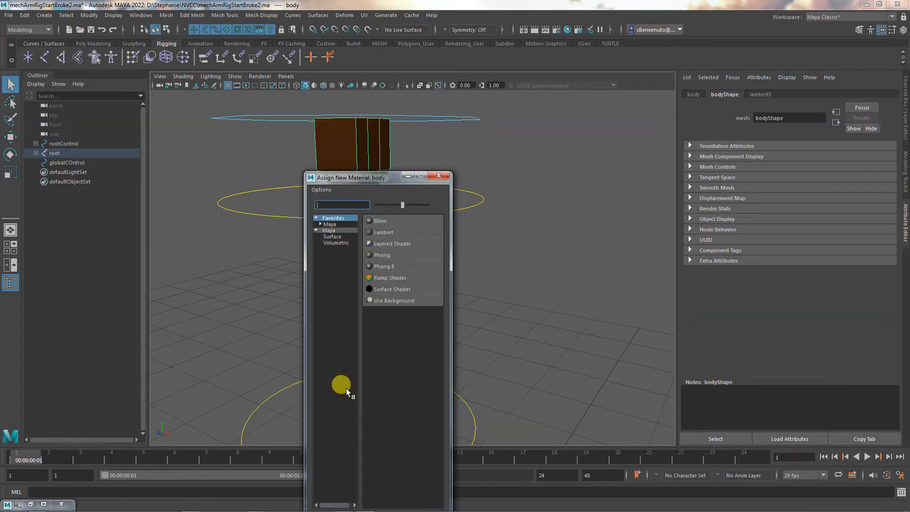
pyautogui.click(409, 232)
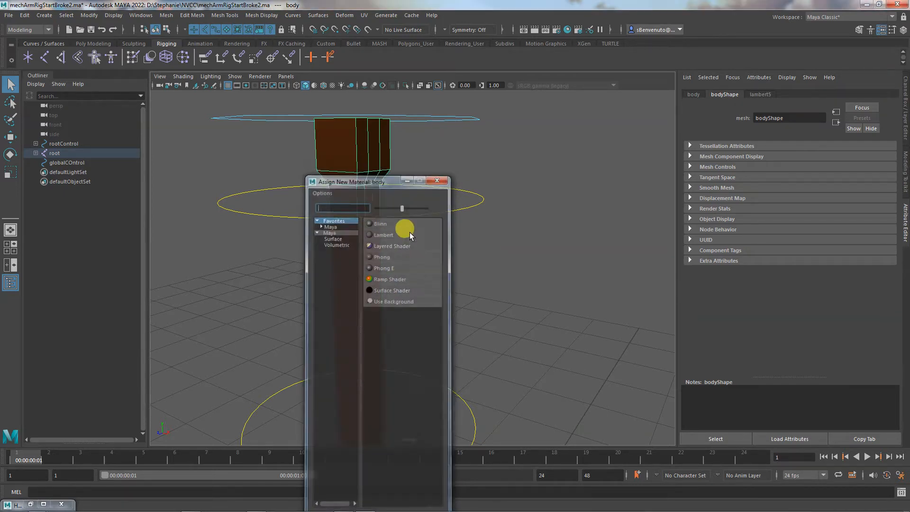
# Rename the body's new Lambert material to bodyNewMaterial
pyautogui.click(782, 117)
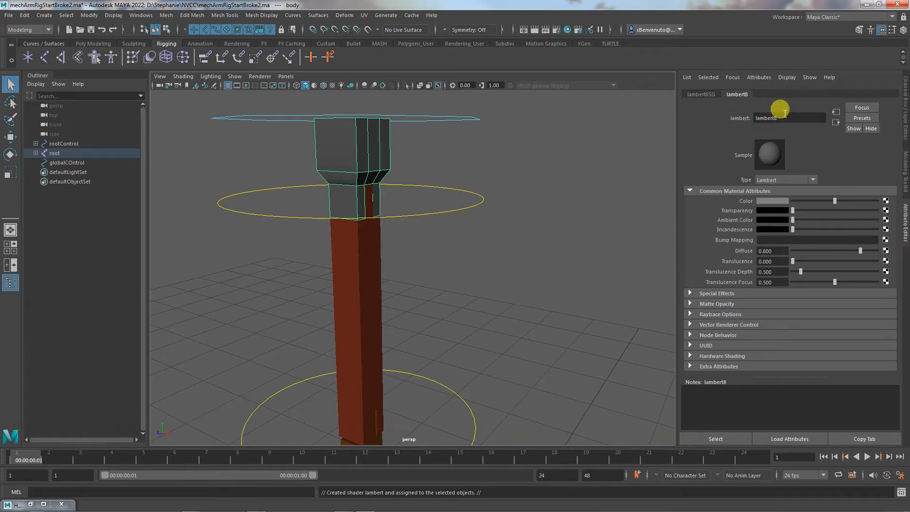
pyautogui.doubleClick(786, 118)
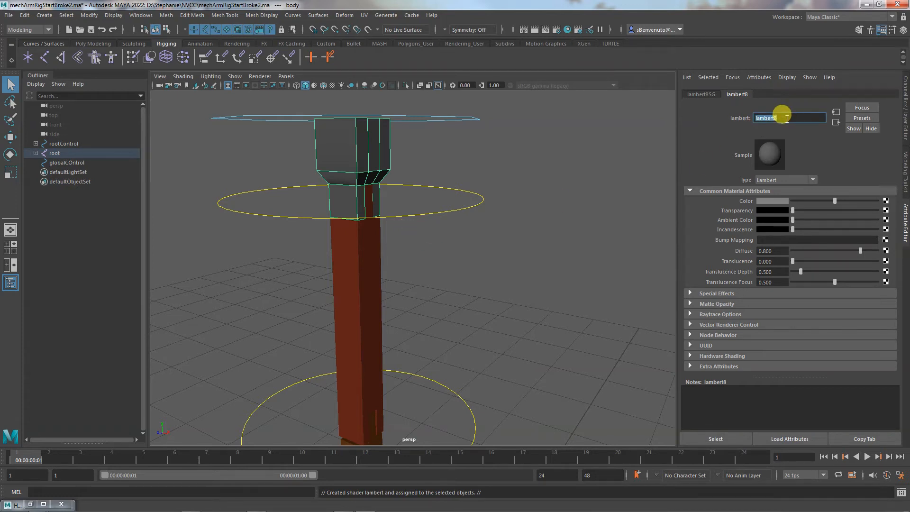
pyautogui.write('bodyNew')
pyautogui.write('Mat')
pyautogui.write('eir')
pyautogui.press('BackSpace')
pyautogui.press('BackSpace')
pyautogui.write('rial')
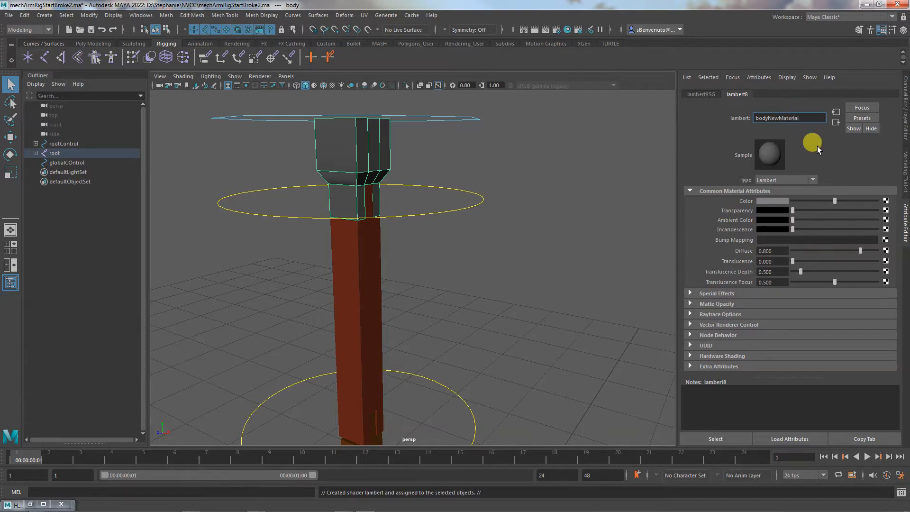
# Assign the existing bodyNewMaterial to the upper arm, forearm and hand meshes together
pyautogui.click(390, 257)
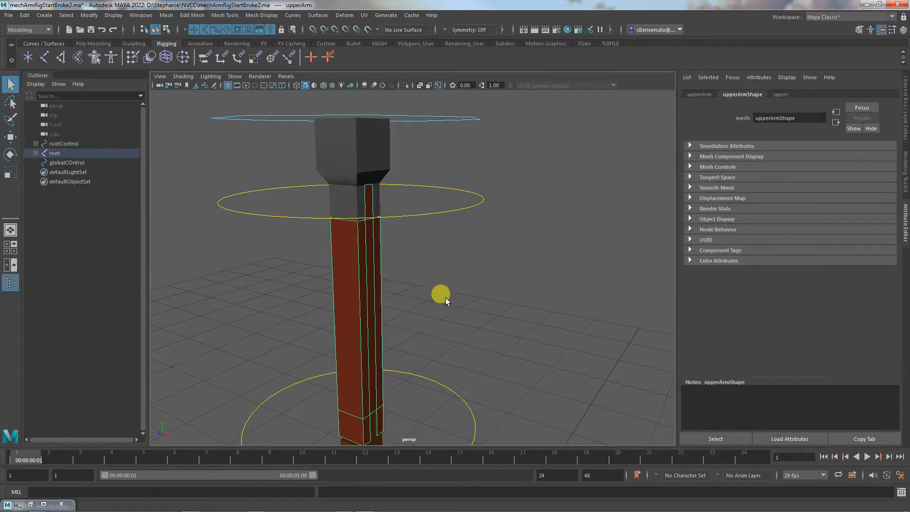
pyautogui.keyDown('alt'); pyautogui.moveTo(481, 316); pyautogui.dragTo(489, 150, button='middle'); pyautogui.keyUp('alt')
pyautogui.keyDown('alt'); pyautogui.moveTo(505, 380); pyautogui.dragTo(402, 175, button='right'); pyautogui.keyUp('alt')
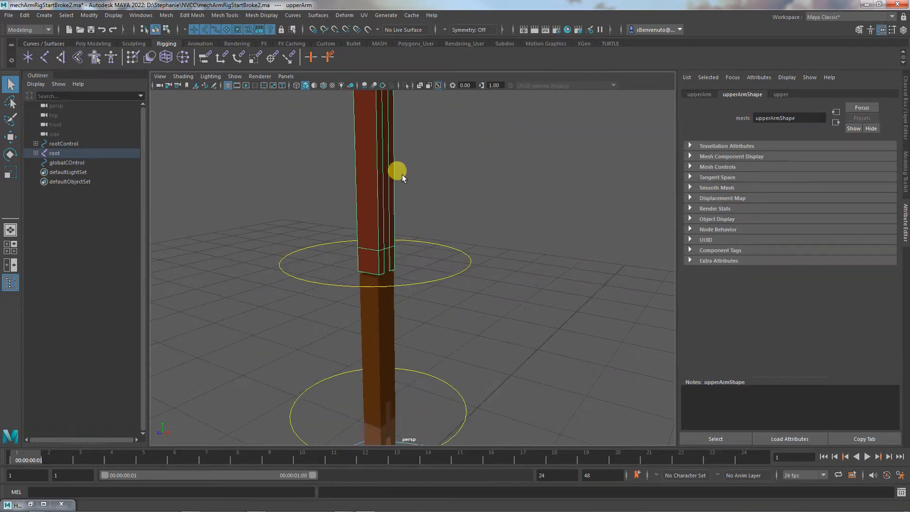
pyautogui.click(389, 317)
pyautogui.keyDown('alt'); pyautogui.moveTo(526, 351); pyautogui.dragTo(508, 191, button='middle'); pyautogui.keyUp('alt')
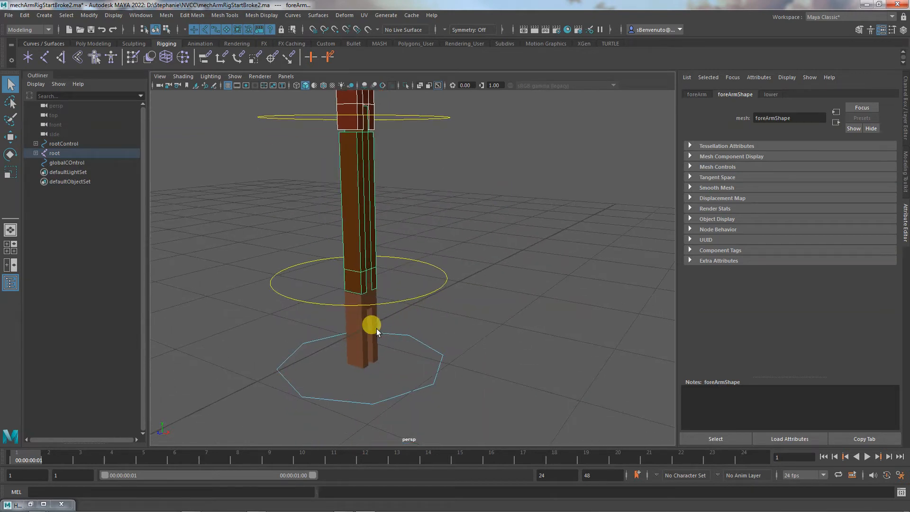
pyautogui.click(377, 331)
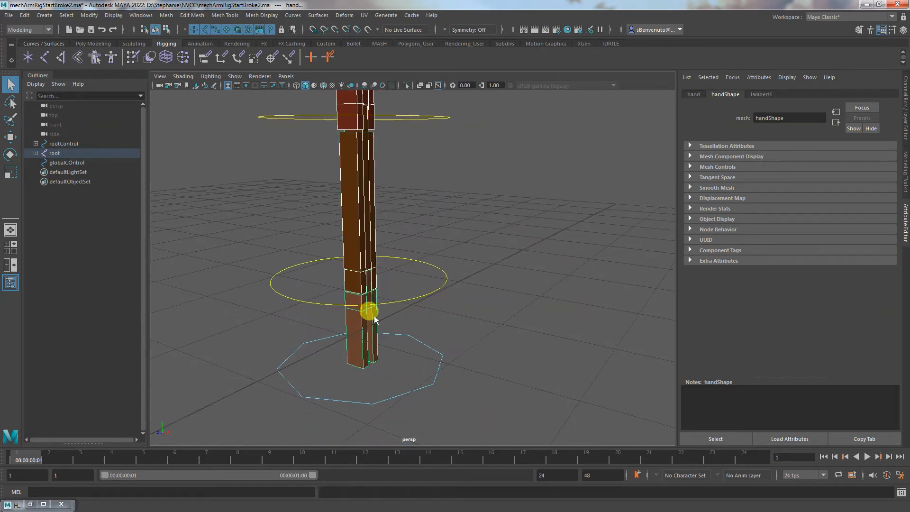
pyautogui.moveTo(374, 317); pyautogui.dragTo(452, 405, button='right')
# Delete the old lambert4, lambert5, lambert6 and lambert7 materials in the Hypershade
pyautogui.click(44, 504)
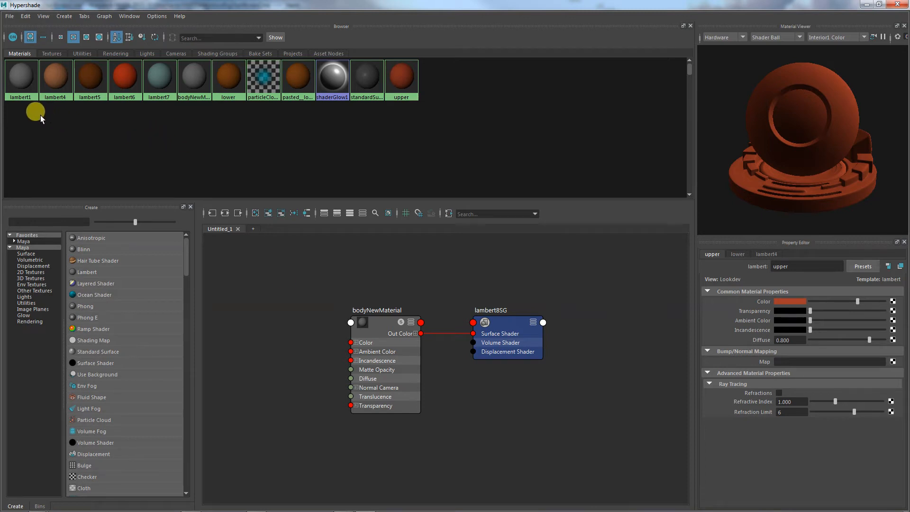
pyautogui.moveTo(60, 113); pyautogui.dragTo(156, 83)
pyautogui.press('Delete')
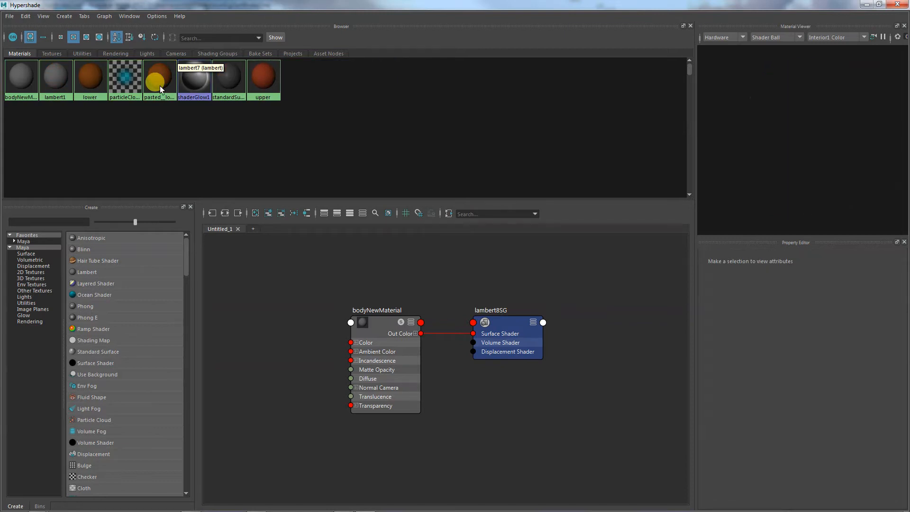
# Delete the old lower, pasted__lower and upper materials from the Hypershade
pyautogui.click(95, 84)
pyautogui.press('Delete')
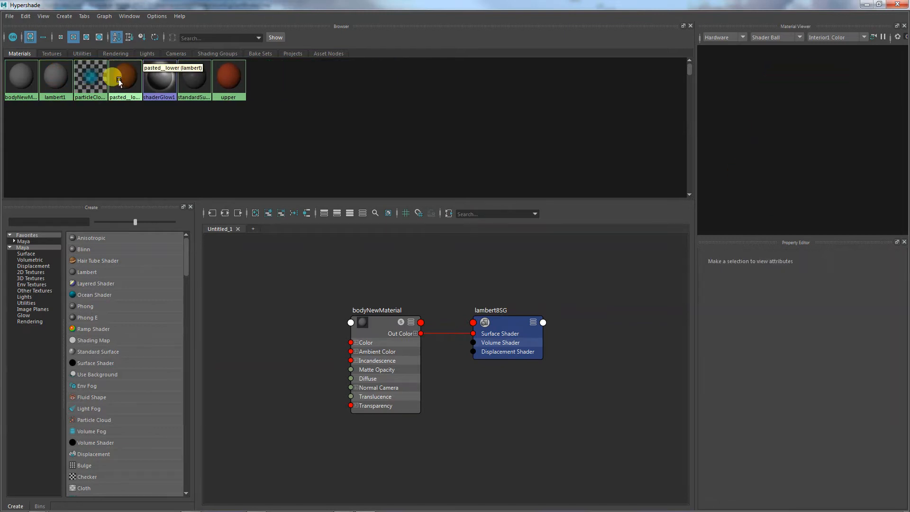
pyautogui.click(122, 85)
pyautogui.press('Delete')
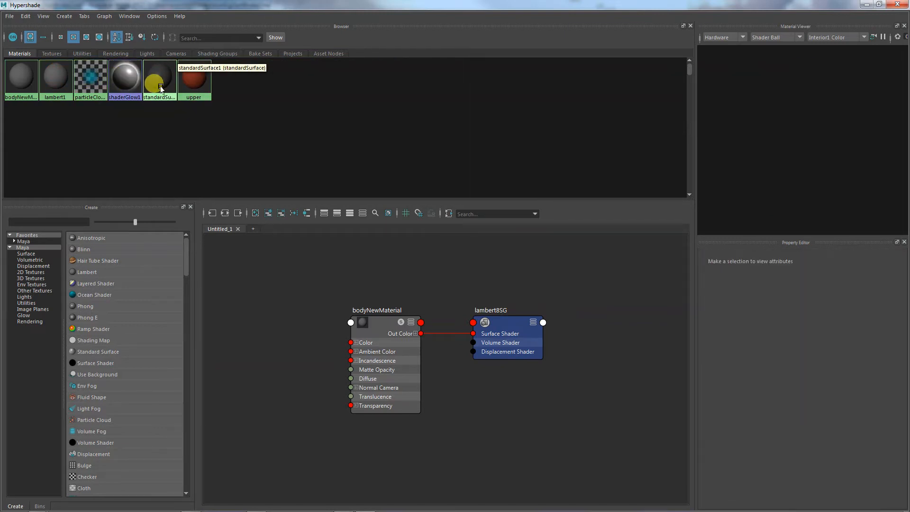
pyautogui.click(192, 78)
pyautogui.press('Delete')
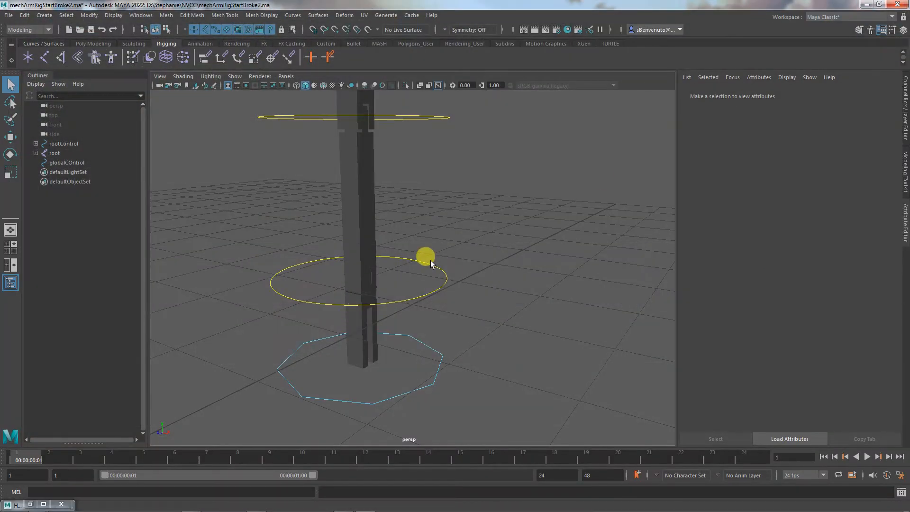
# Assign a new Lambert material to the upper arm mesh alone
pyautogui.keyDown('alt'); pyautogui.moveTo(471, 232); pyautogui.dragTo(494, 361, button='middle'); pyautogui.keyUp('alt')
pyautogui.keyDown('alt'); pyautogui.moveTo(494, 361); pyautogui.dragTo(317, 337, button='right'); pyautogui.keyUp('alt')
pyautogui.keyDown('alt'); pyautogui.moveTo(434, 320); pyautogui.dragTo(419, 321, button='middle'); pyautogui.keyUp('alt')
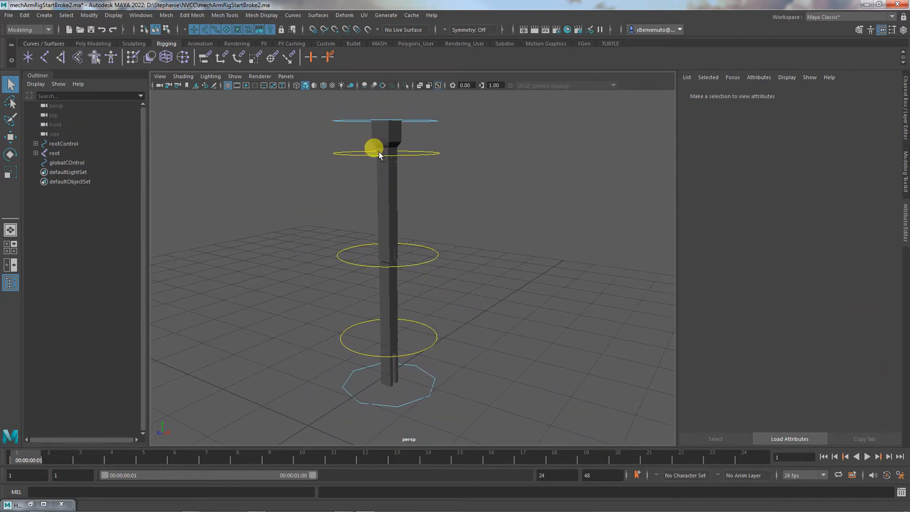
pyautogui.click(392, 133)
pyautogui.click(381, 163)
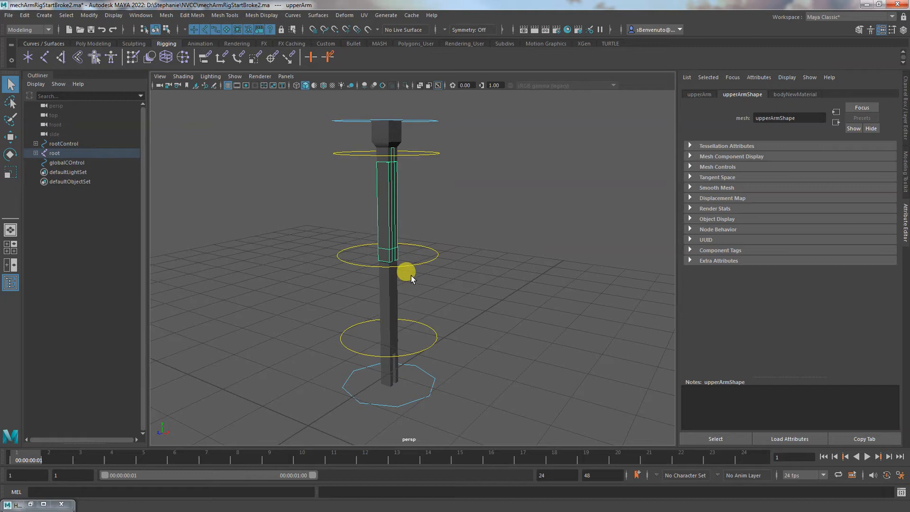
pyautogui.moveTo(396, 209); pyautogui.dragTo(400, 491, button='right')
pyautogui.click(395, 231)
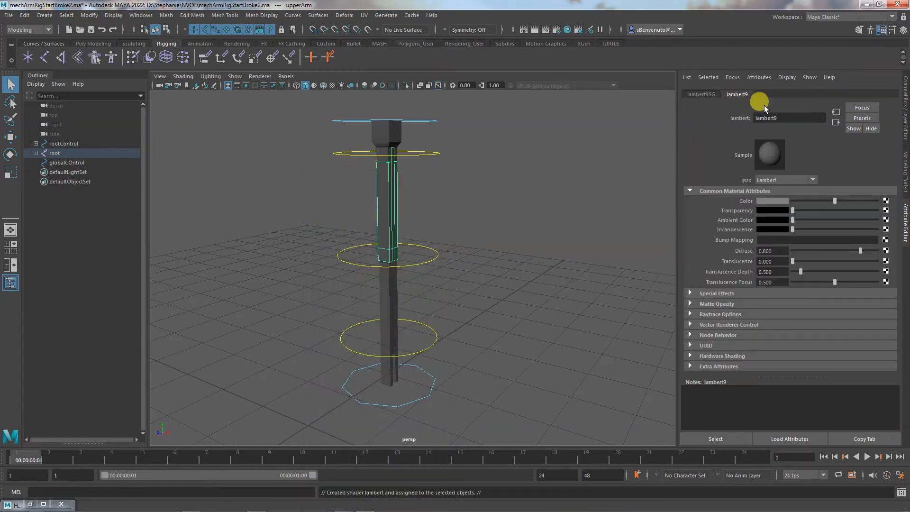
# Rename the upper arm's new Lambert upperNewMaterial and set its color to dark red, with saturation 0.808 and value 0.500
pyautogui.doubleClick(777, 118)
pyautogui.write('upperNew')
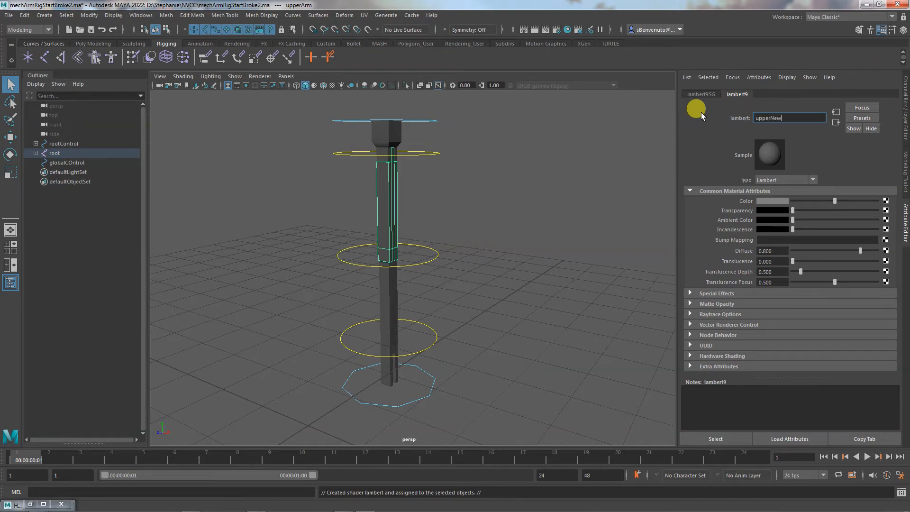
pyautogui.write('Material')
pyautogui.click(779, 202)
pyautogui.click(790, 241)
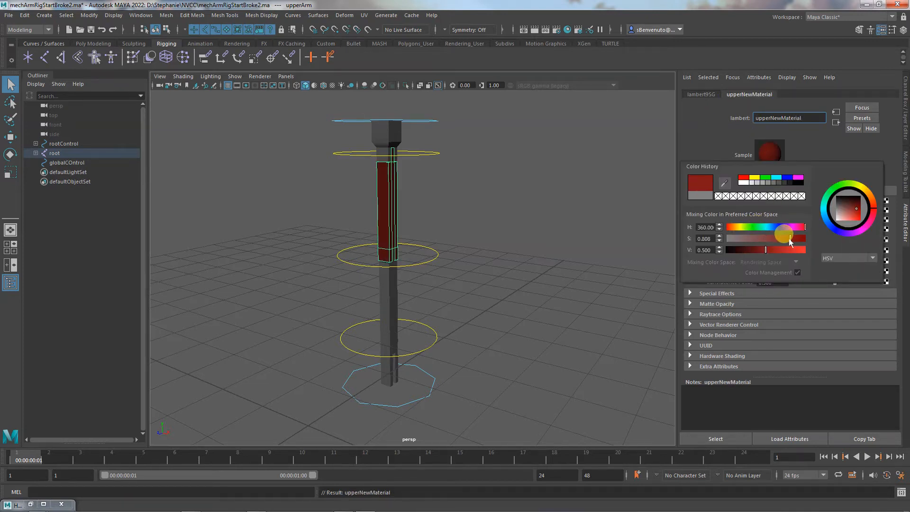
# Set the color of the body mesh's bodyNewMaterial to dark red
pyautogui.click(388, 128)
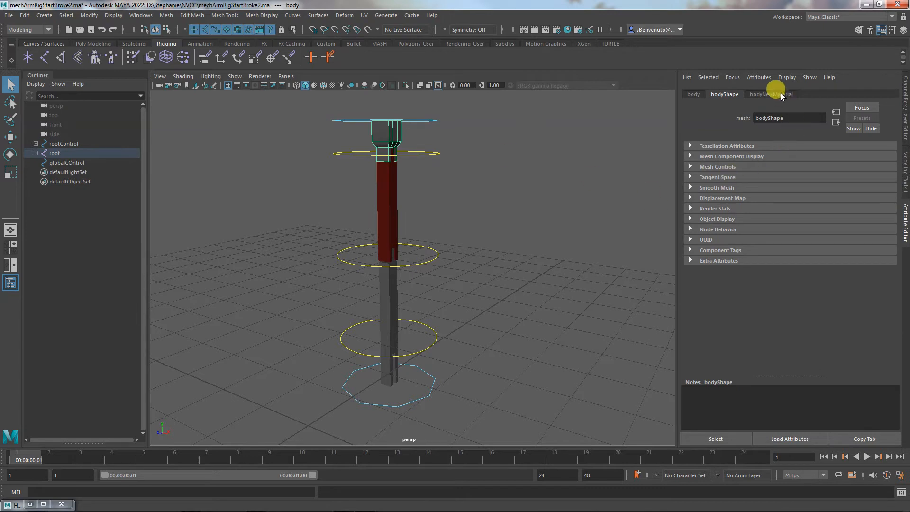
pyautogui.click(781, 94)
pyautogui.click(779, 201)
pyautogui.moveTo(778, 234); pyautogui.dragTo(785, 235)
pyautogui.click(633, 210)
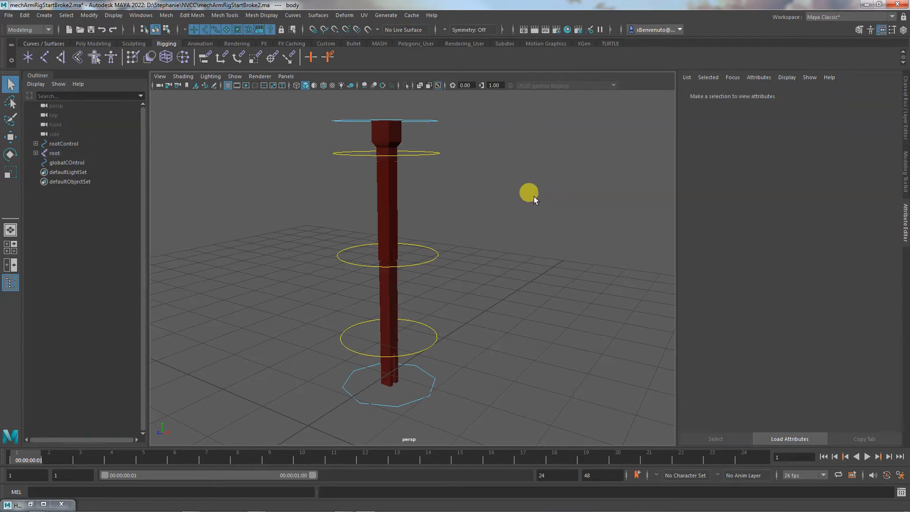
# Change the upper arm's upperNewMaterial color to a brownish orange with hue 28.612, then clear the selection
pyautogui.click(377, 186)
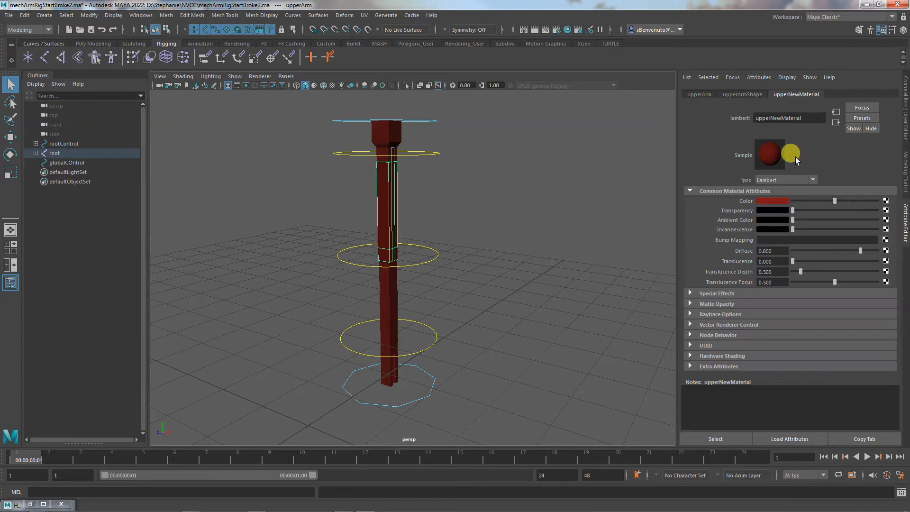
pyautogui.click(780, 201)
pyautogui.click(874, 196)
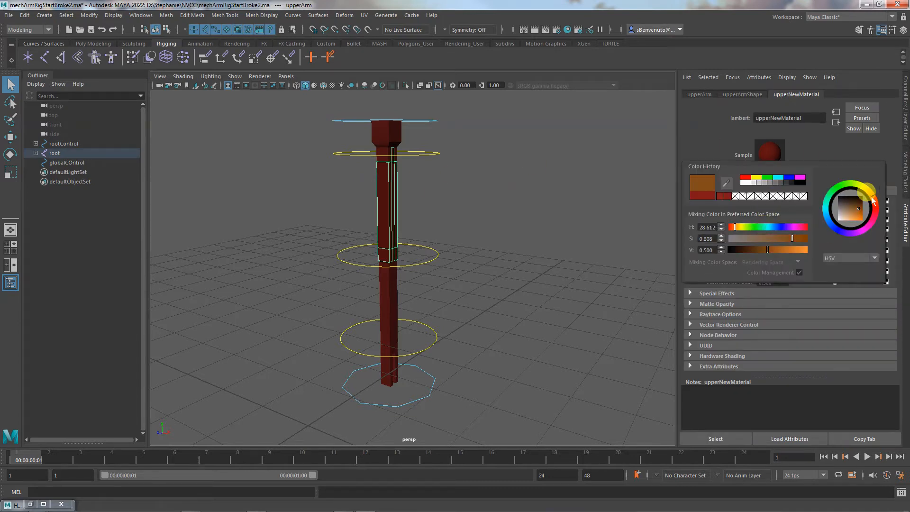
pyautogui.click(551, 180)
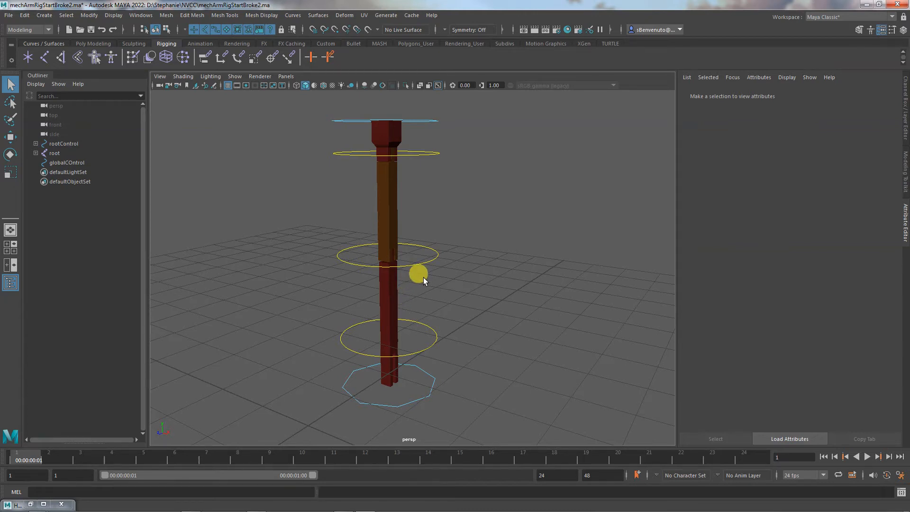
# Check which material is assigned to each of the body, upper arm, forearm and hand meshes
pyautogui.click(373, 124)
pyautogui.click(388, 193)
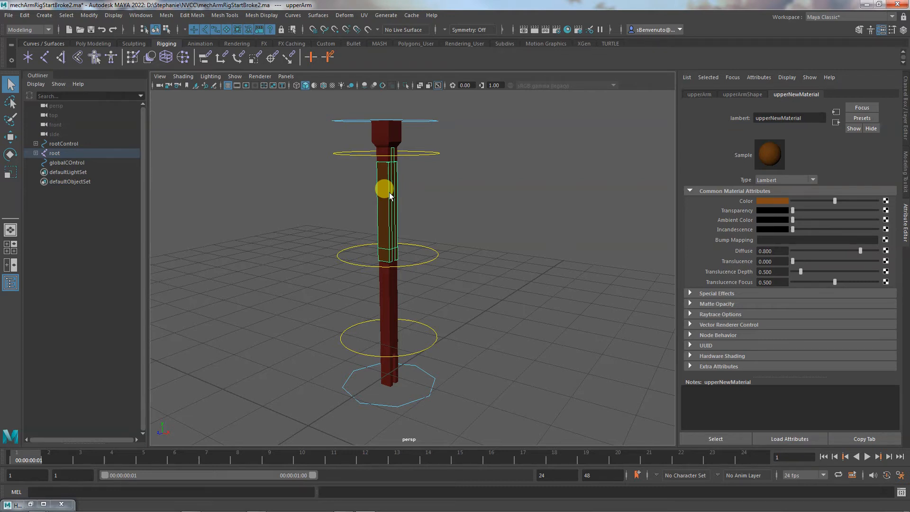
pyautogui.click(387, 141)
pyautogui.click(532, 345)
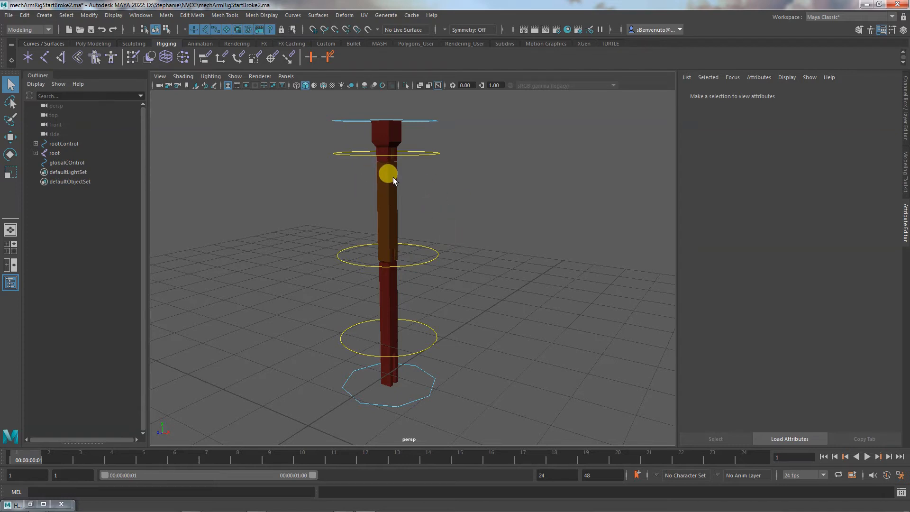
pyautogui.click(393, 177)
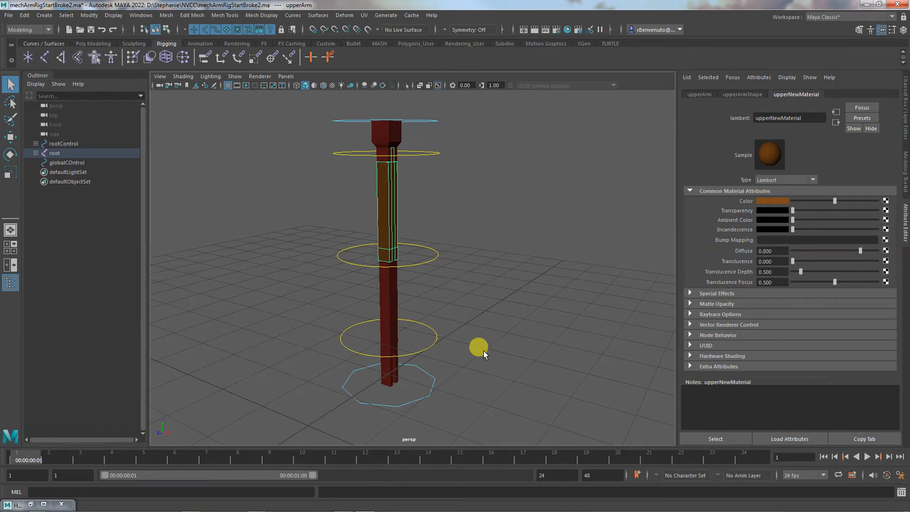
pyautogui.click(394, 293)
pyautogui.click(395, 362)
pyautogui.click(397, 376)
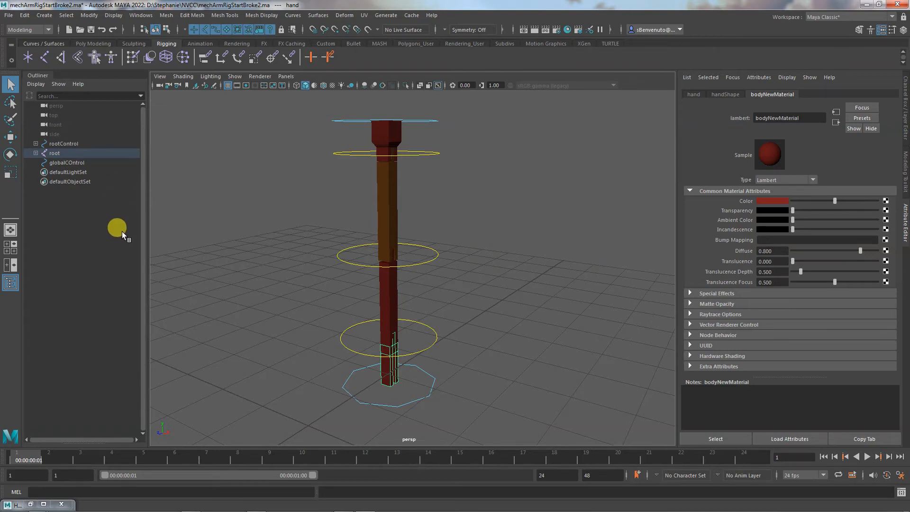
# Select the upper arm mesh and review its material's shading network in the Hypershade
pyautogui.click(385, 197)
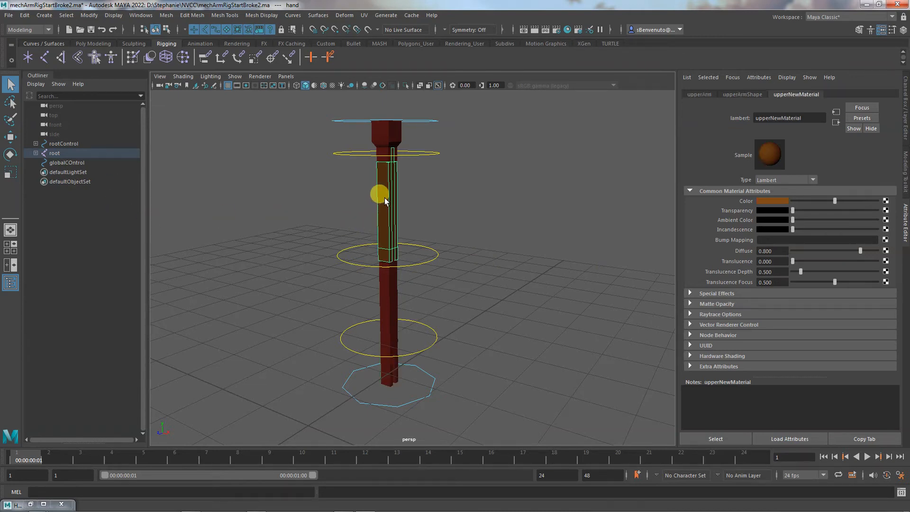
pyautogui.moveTo(385, 200); pyautogui.dragTo(467, 354, button='right')
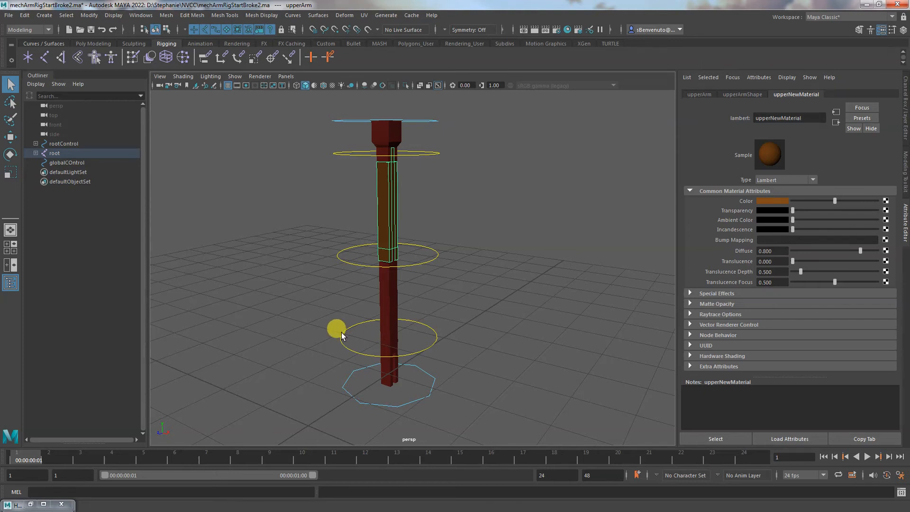
pyautogui.click(44, 504)
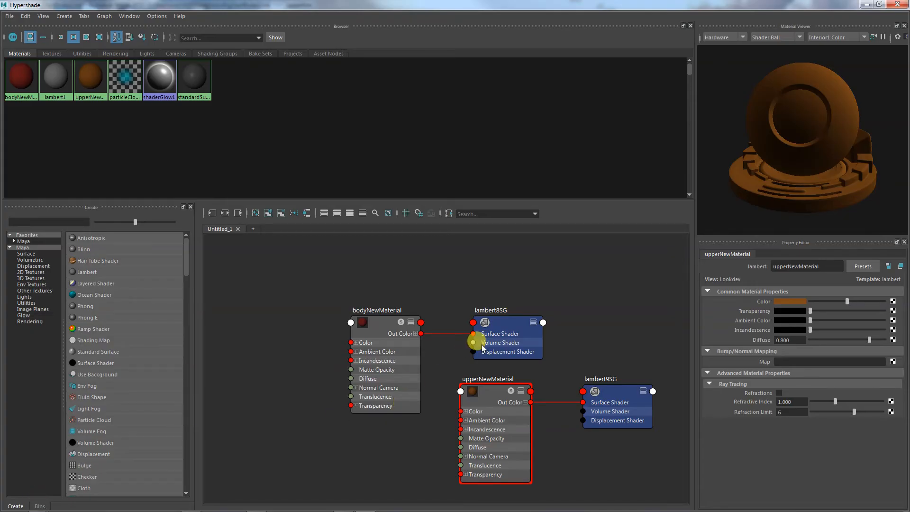
pyautogui.click(865, 4)
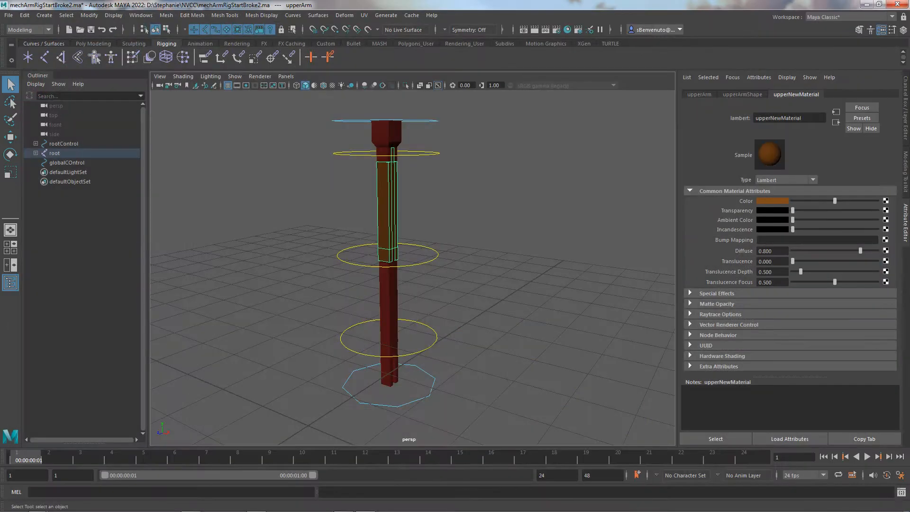
# Graph the upper arm's connections in the Hypergraph, expand lambert9SG's network, and place the upperNewMaterial node above upperArmShape to inspect its link
pyautogui.click(141, 15)
pyautogui.moveTo(161, 67)
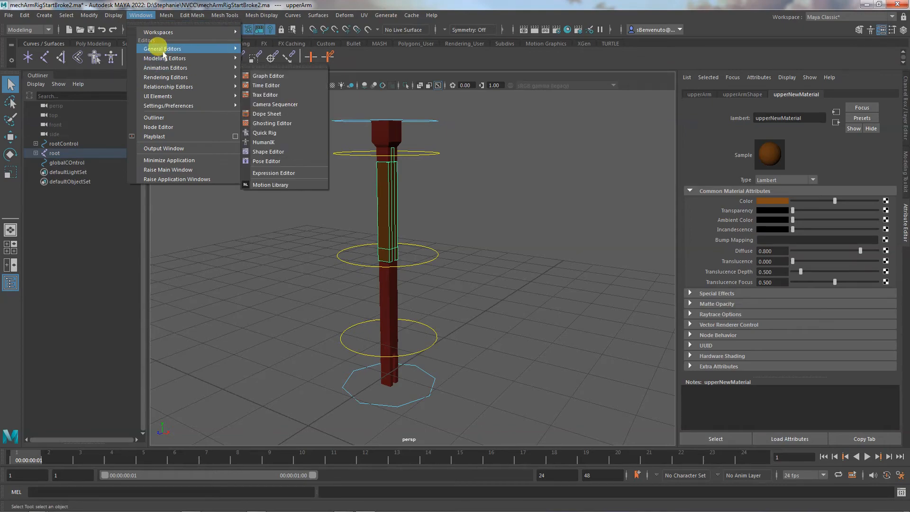
pyautogui.moveTo(181, 48)
pyautogui.click(304, 102)
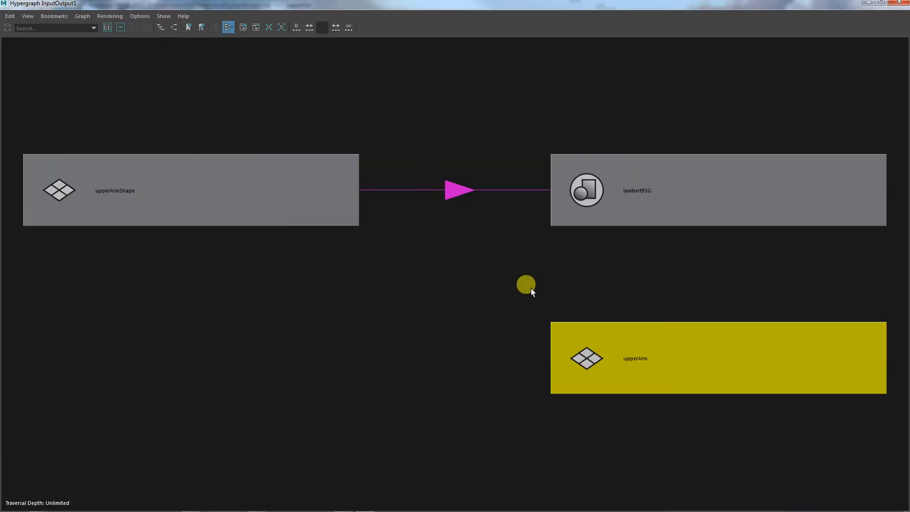
pyautogui.click(272, 209)
pyautogui.click(586, 195)
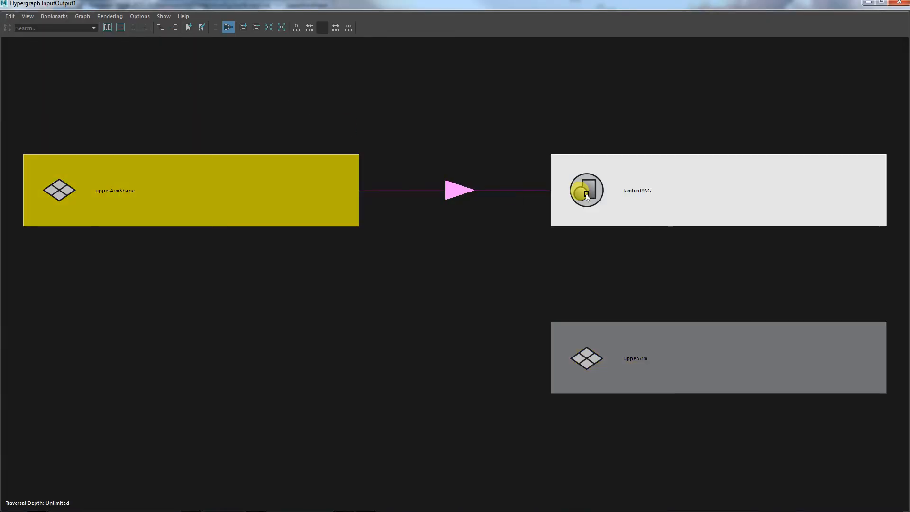
pyautogui.click(586, 194)
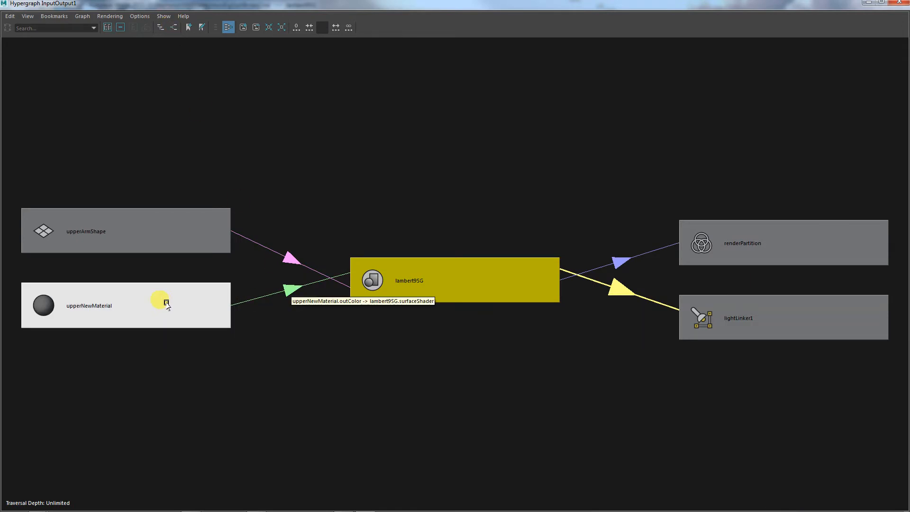
pyautogui.moveTo(151, 297); pyautogui.dragTo(171, 131)
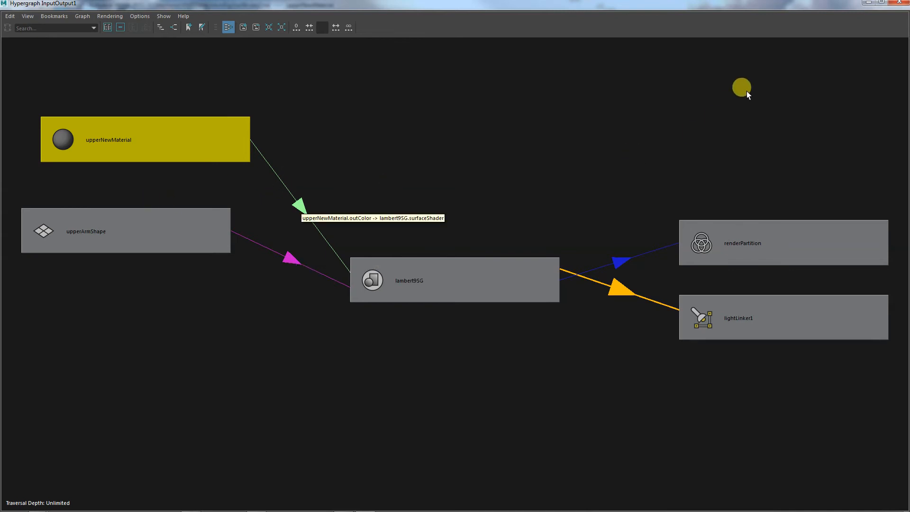
pyautogui.click(868, 3)
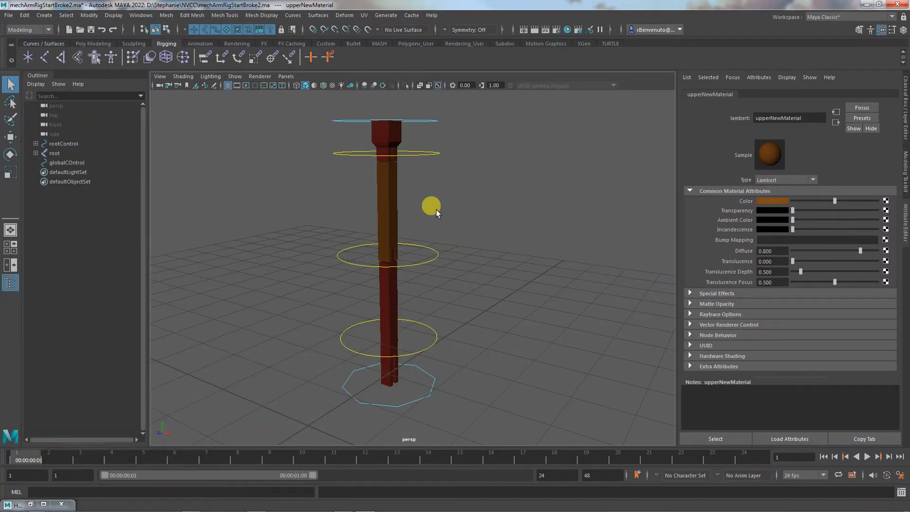
# Select the forearm mesh and parent it under globalCOntrol
pyautogui.click(393, 293)
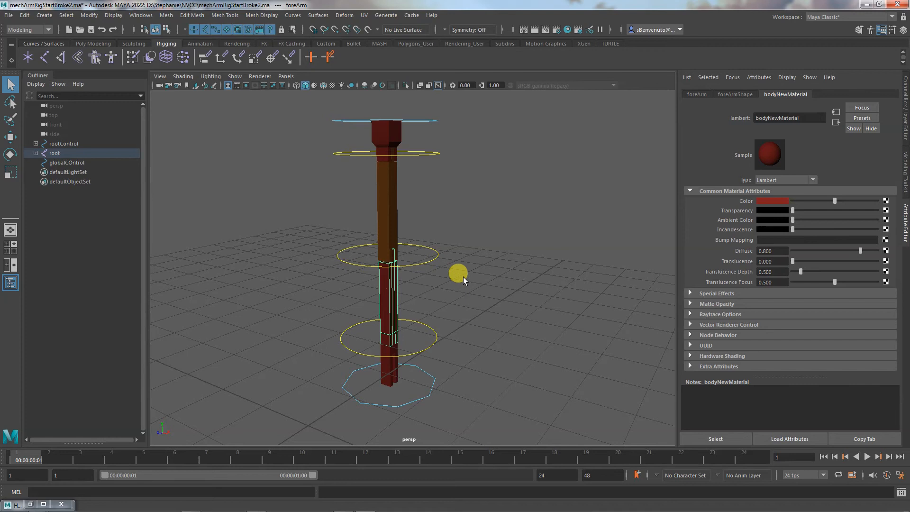
pyautogui.keyDown('alt'); pyautogui.moveTo(502, 278); pyautogui.dragTo(422, 268, button='right'); pyautogui.keyUp('alt')
pyautogui.moveTo(53, 154); pyautogui.dragTo(56, 161, button='middle')
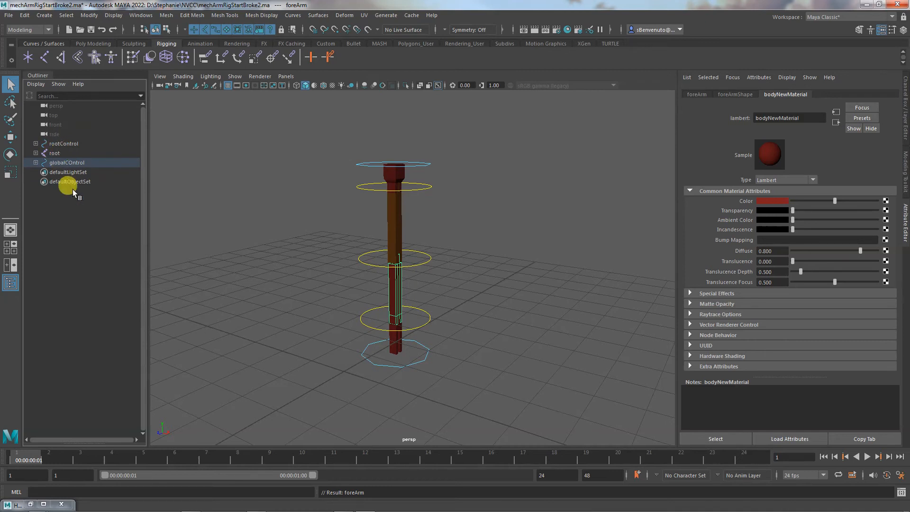
# Undo the parenting of the forearm mesh under globalCOntrol and clear the selection
pyautogui.hotkey('ctrl', 'z')
pyautogui.moveTo(55, 152); pyautogui.dragTo(62, 160, button='middle')
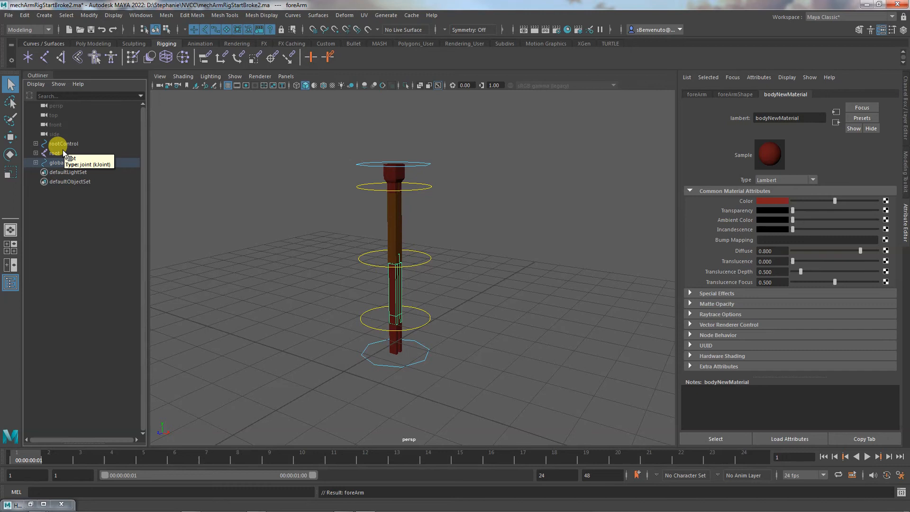
pyautogui.hotkey('ctrl', 'z')
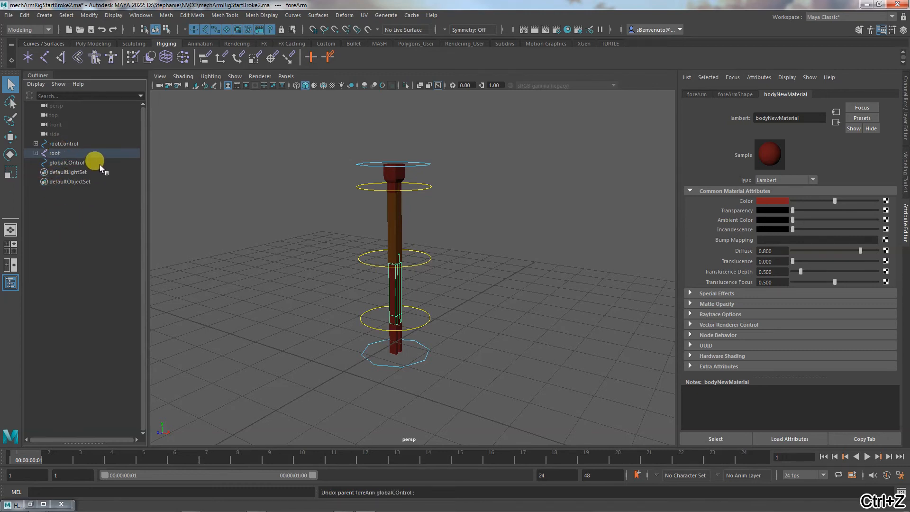
pyautogui.click(204, 232)
# Parent rootControl and the root joint under globalCOntrol and expand its hierarchy
pyautogui.click(71, 144)
pyautogui.moveTo(72, 143)
pyautogui.mouseDown(button='middle')
pyautogui.moveTo(73, 163)
pyautogui.moveTo(71, 150)
pyautogui.mouseUp(button='middle')
pyautogui.click(55, 144)
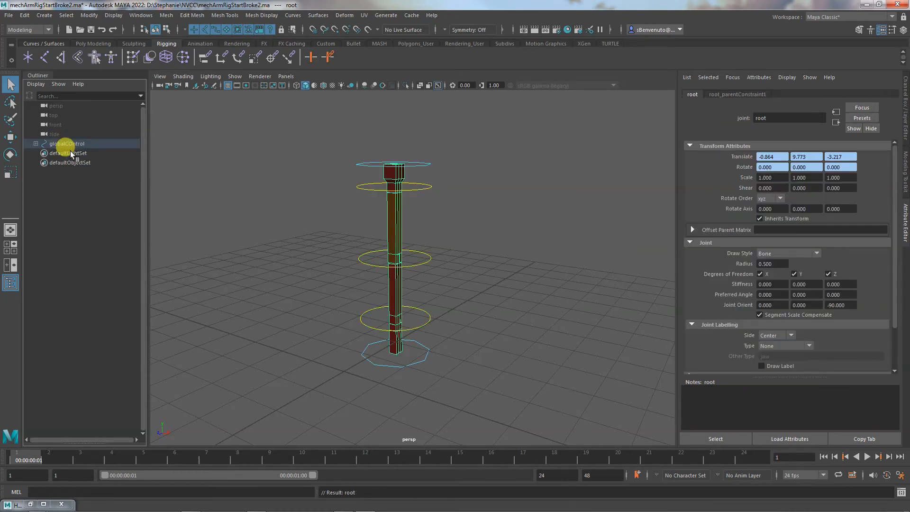
pyautogui.click(35, 143)
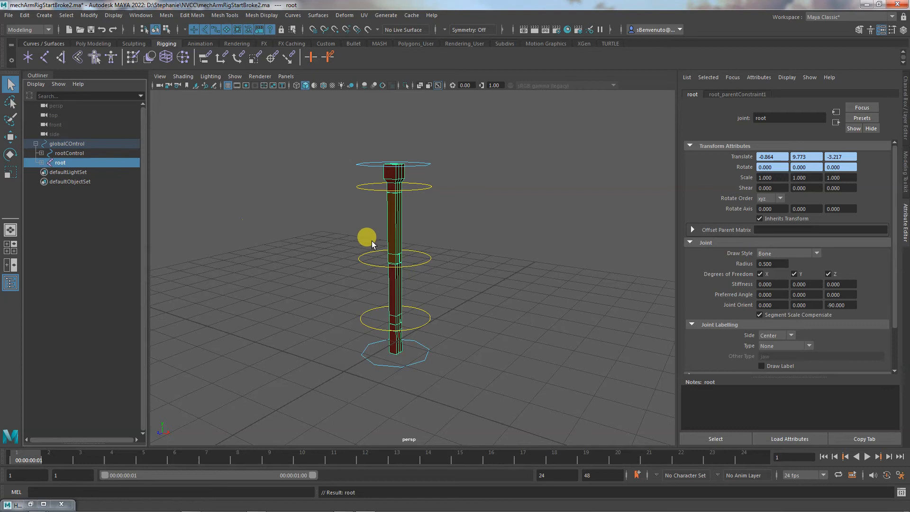
# Test moving globalCOntrol sideways, and undo the move and the parenting of root and rootControl
pyautogui.click(67, 143)
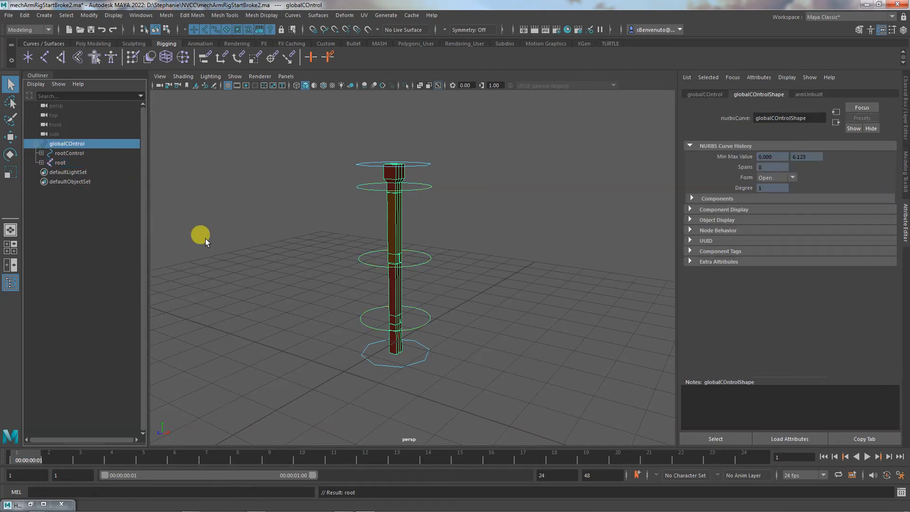
pyautogui.press('w')
pyautogui.moveTo(423, 360); pyautogui.dragTo(396, 356)
pyautogui.hotkey('ctrl', 'z')
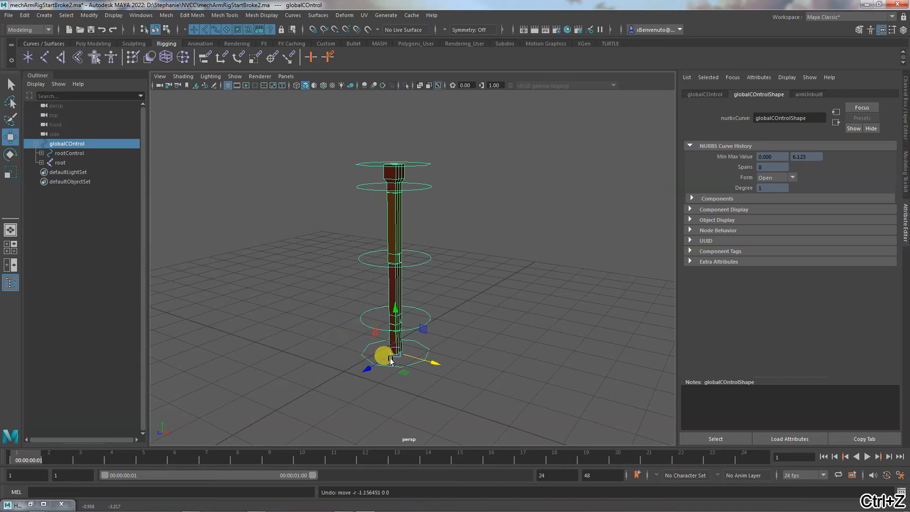
pyautogui.hotkey('ctrl', 'z')
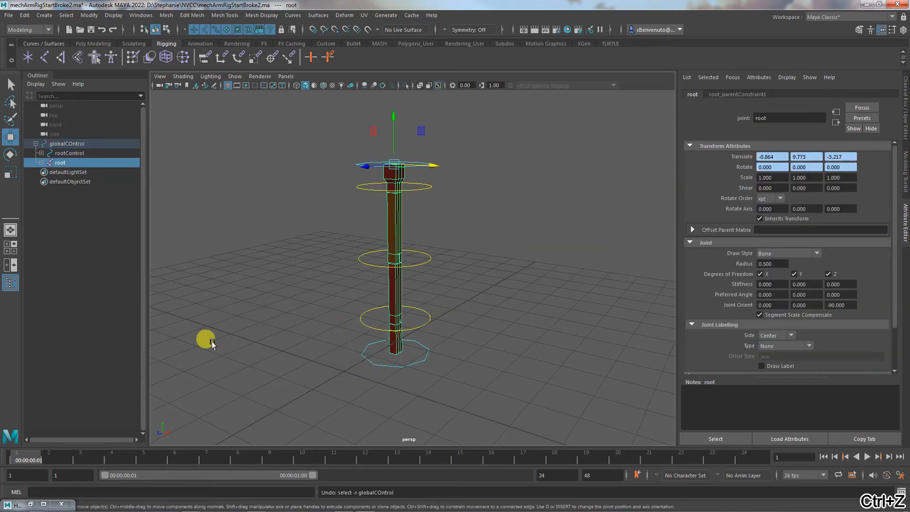
pyautogui.hotkey('ctrl', 'z')
pyautogui.hotkey('ctrl', 'z')
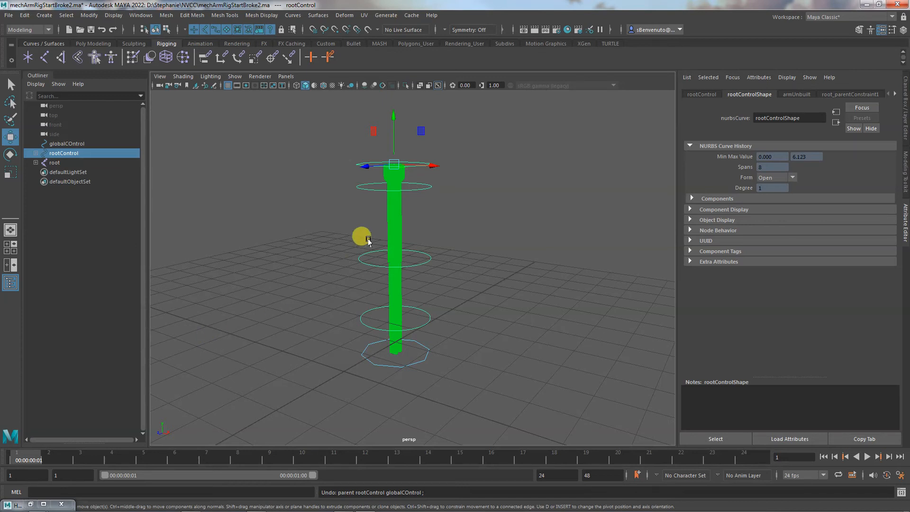
# Assign a new Lambert material to the forearm mesh and clear the selection
pyautogui.click(396, 222)
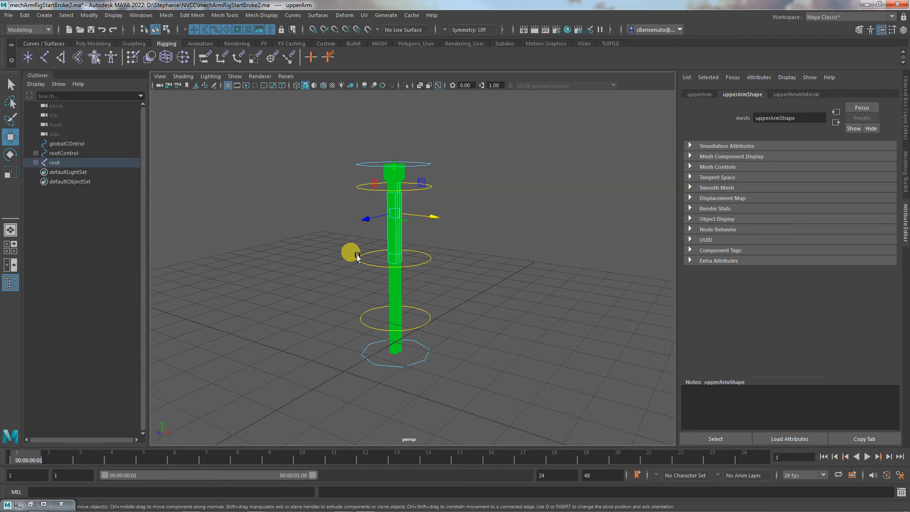
pyautogui.click(396, 279)
pyautogui.moveTo(397, 282); pyautogui.dragTo(386, 484, button='right')
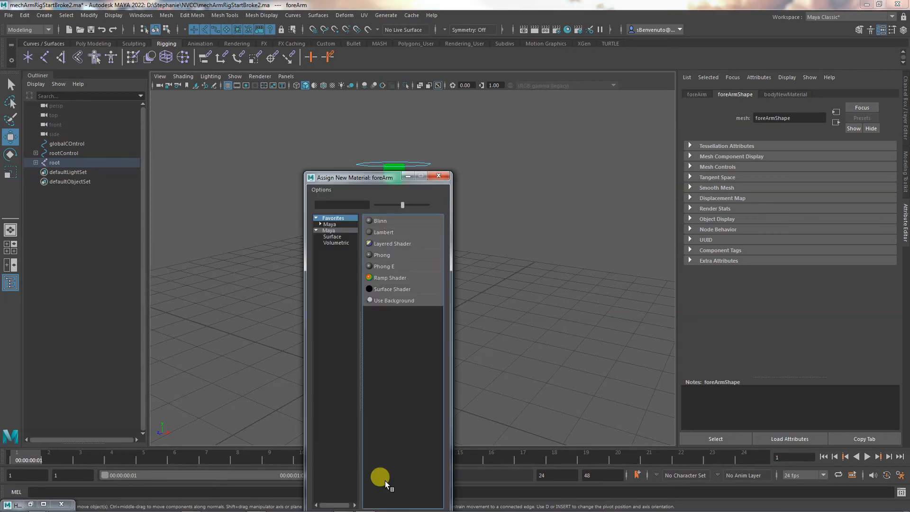
pyautogui.click(381, 232)
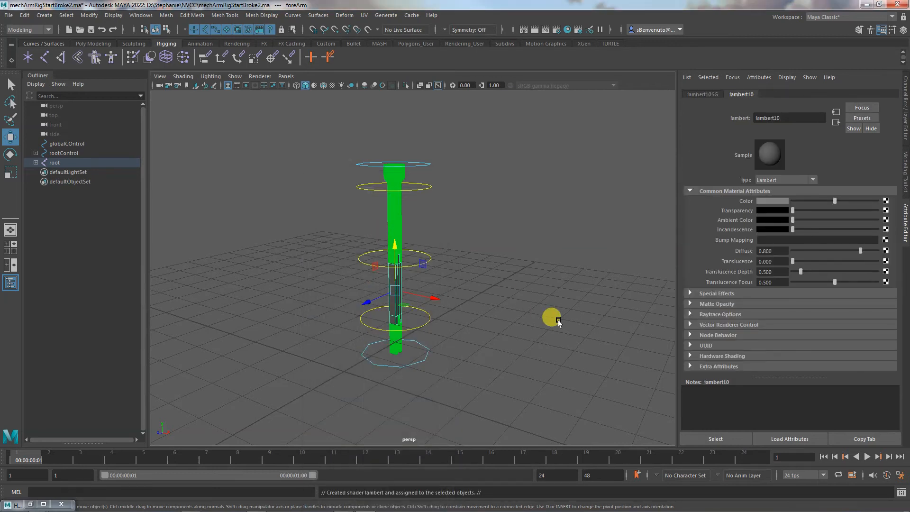
pyautogui.click(558, 322)
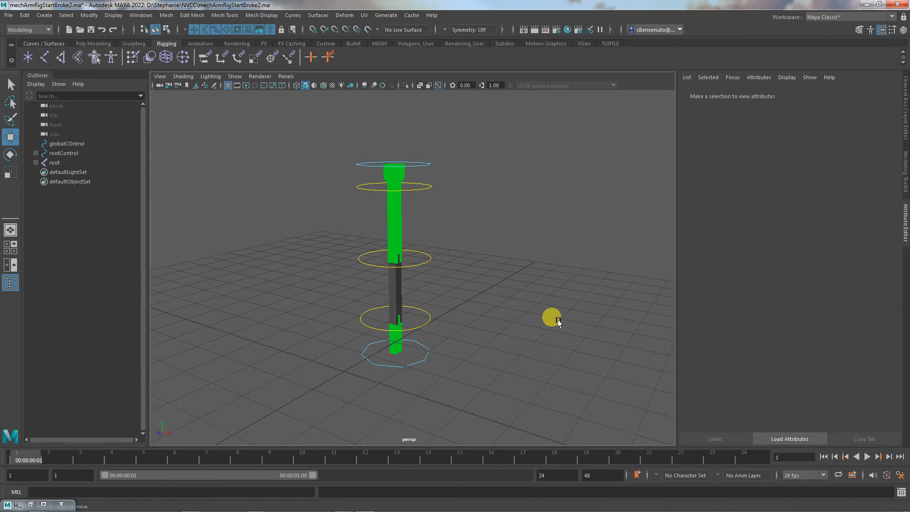
# Graph the input and output connections of lambert10 in the Hypergraph to inspect the forearm's new material
pyautogui.click(388, 289)
pyautogui.click(43, 504)
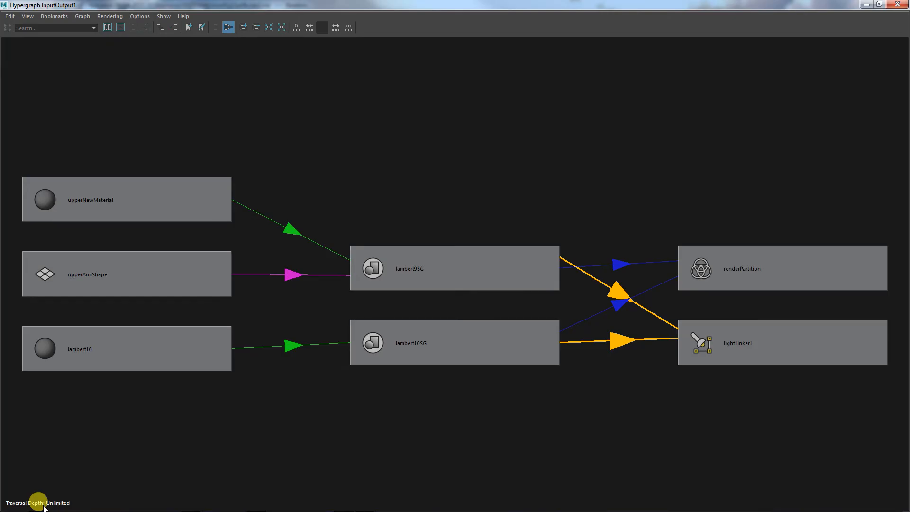
pyautogui.click(459, 350)
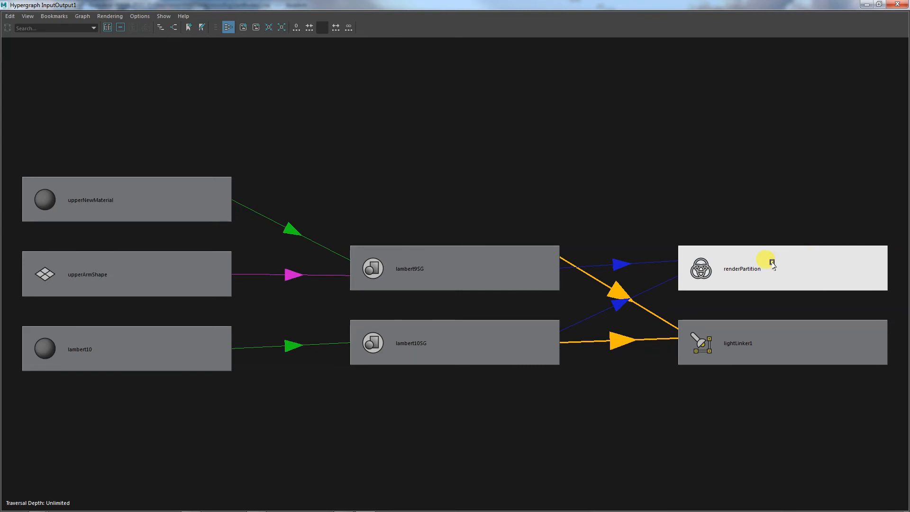
pyautogui.click(162, 349)
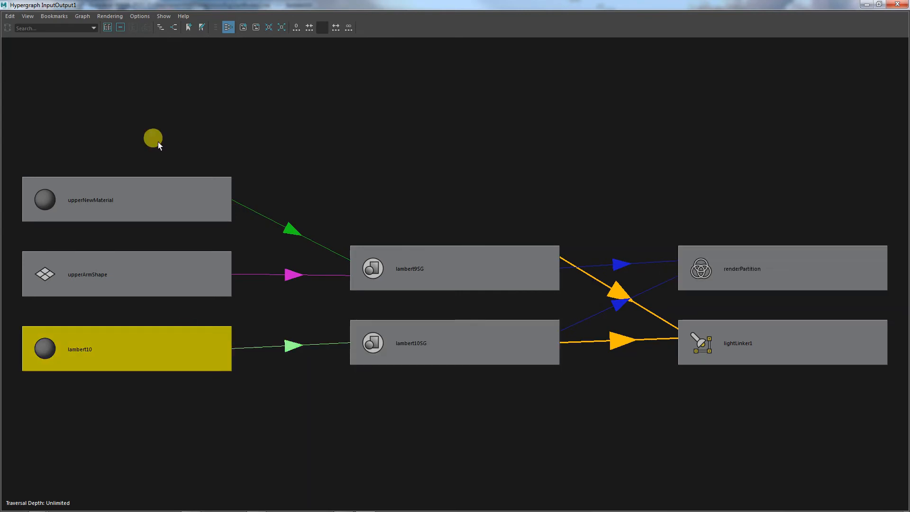
pyautogui.click(174, 27)
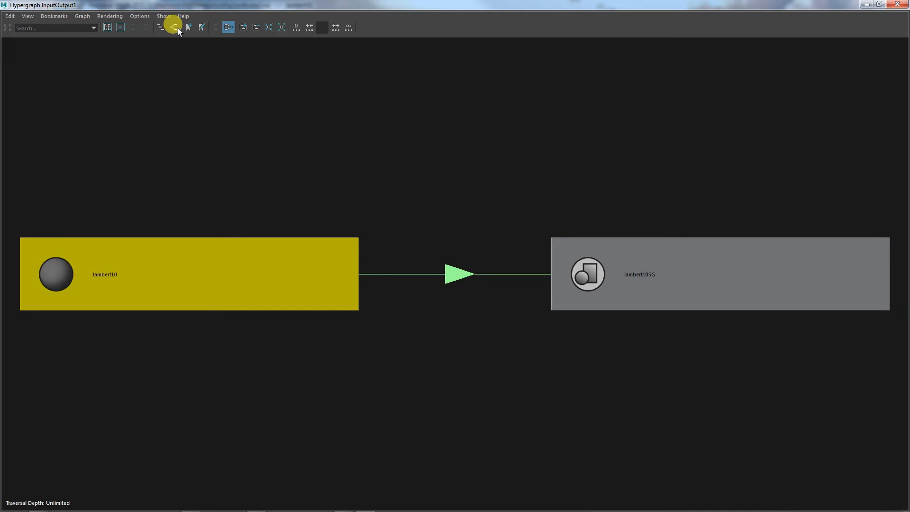
pyautogui.click(866, 4)
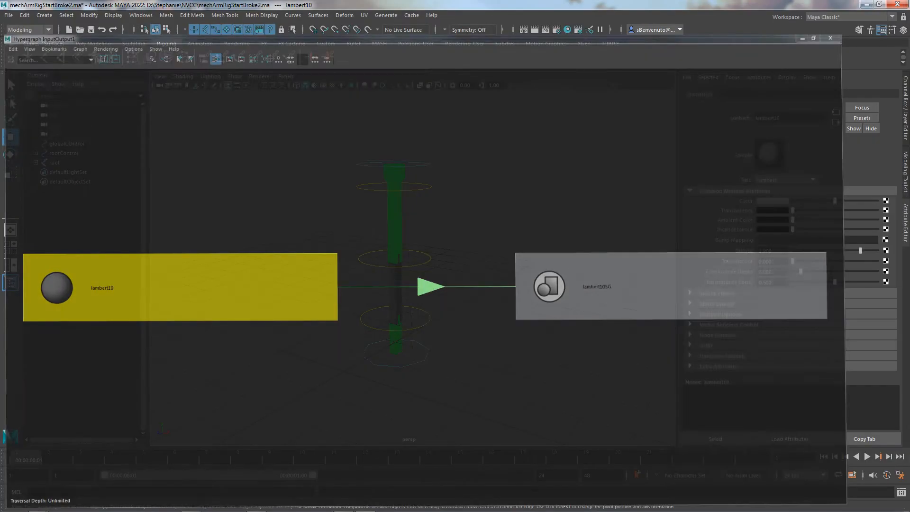
# Select the upper arm mesh and review the Script Editor history for the commands that created and assigned the new Lamberts
pyautogui.click(399, 220)
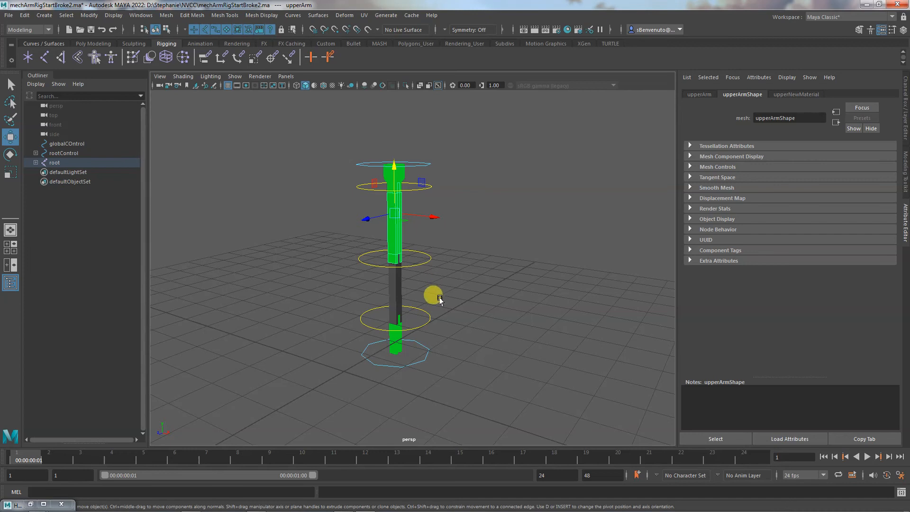
pyautogui.keyDown('alt'); pyautogui.moveTo(426, 314); pyautogui.dragTo(342, 325); pyautogui.keyUp('alt')
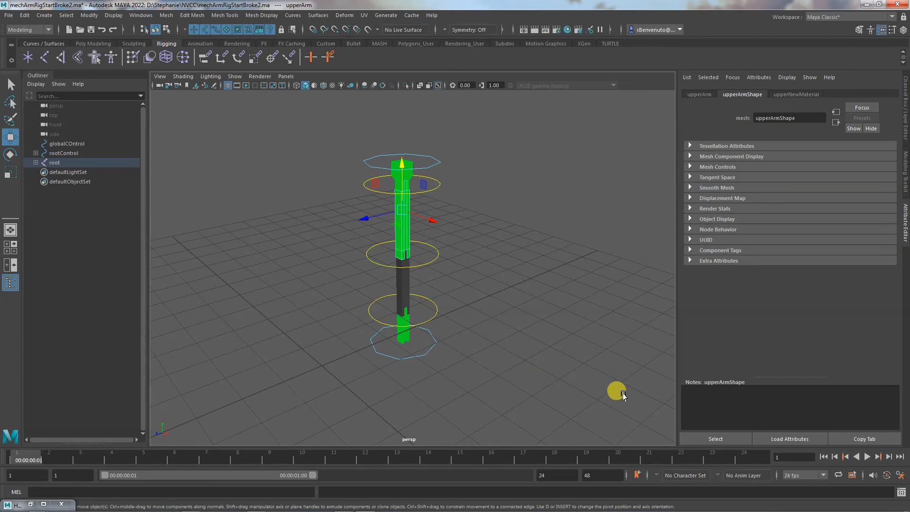
pyautogui.click(900, 492)
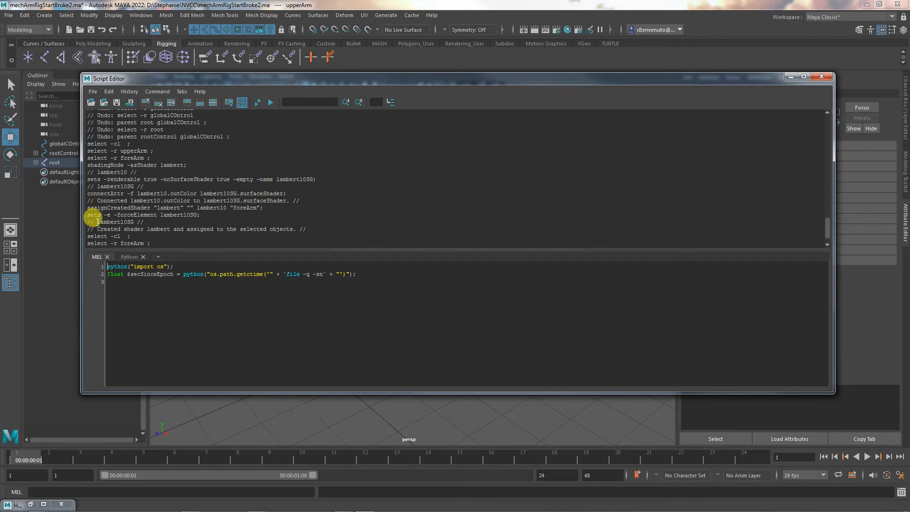
pyautogui.scroll(2, 191, 184)
pyautogui.scroll(6, 194, 187)
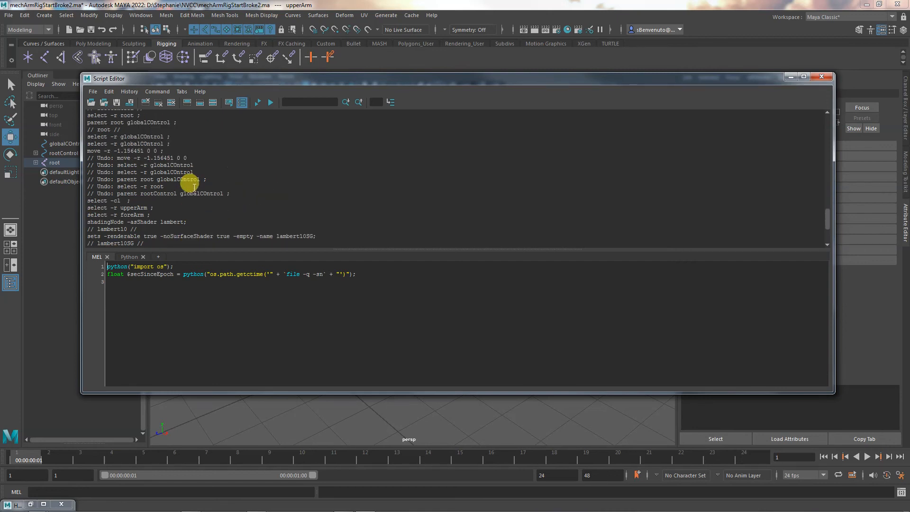
pyautogui.scroll(10, 194, 187)
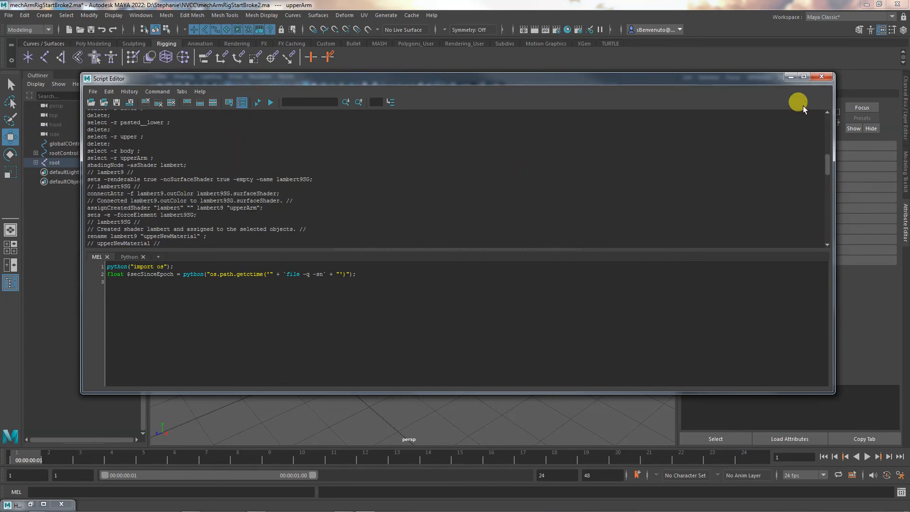
pyautogui.click(821, 76)
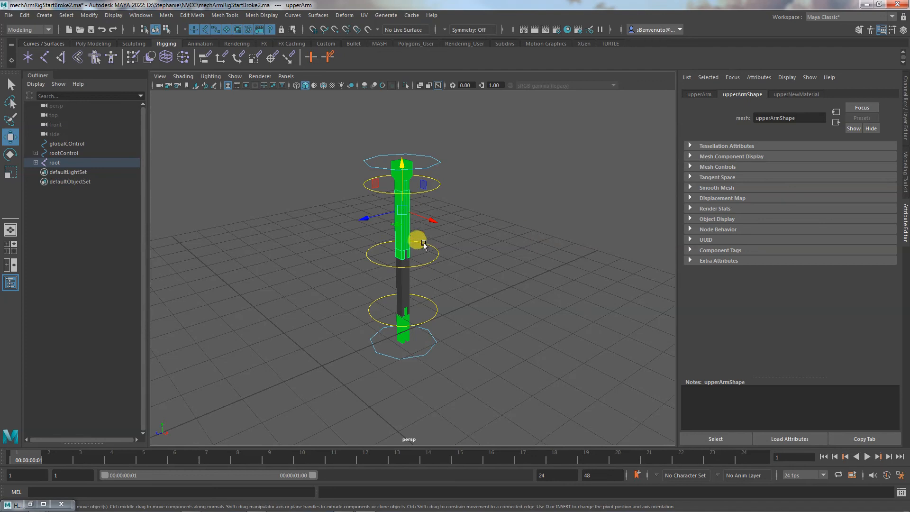
# Select the upper arm and hand meshes in turn to check which material each one uses
pyautogui.click(481, 244)
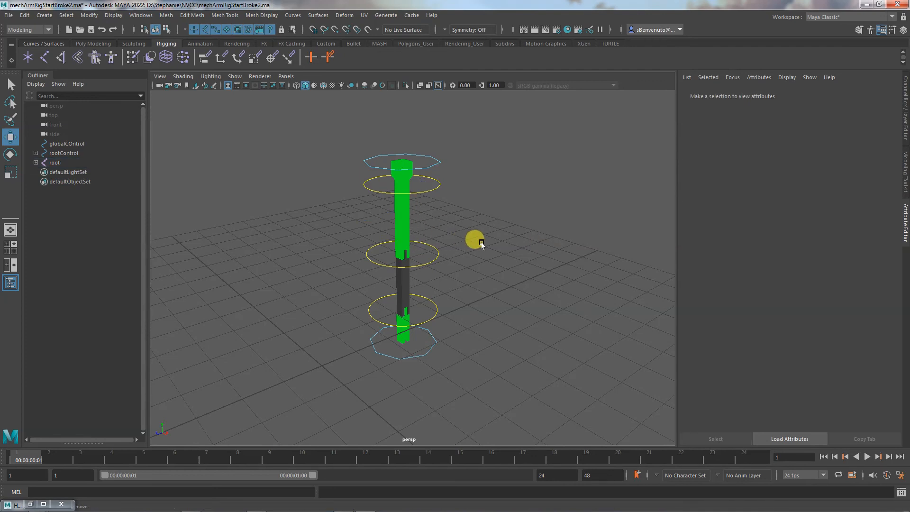
pyautogui.keyDown('alt'); pyautogui.moveTo(480, 244); pyautogui.dragTo(496, 280); pyautogui.keyUp('alt')
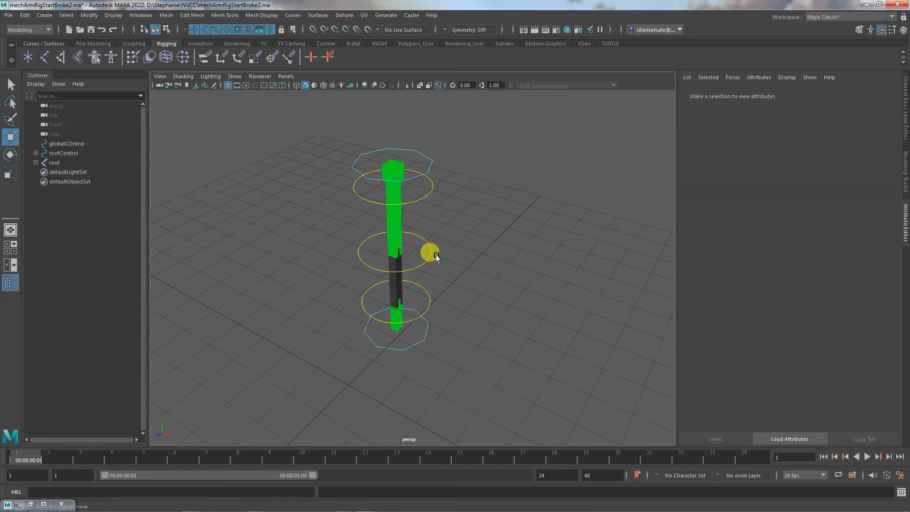
pyautogui.click(387, 238)
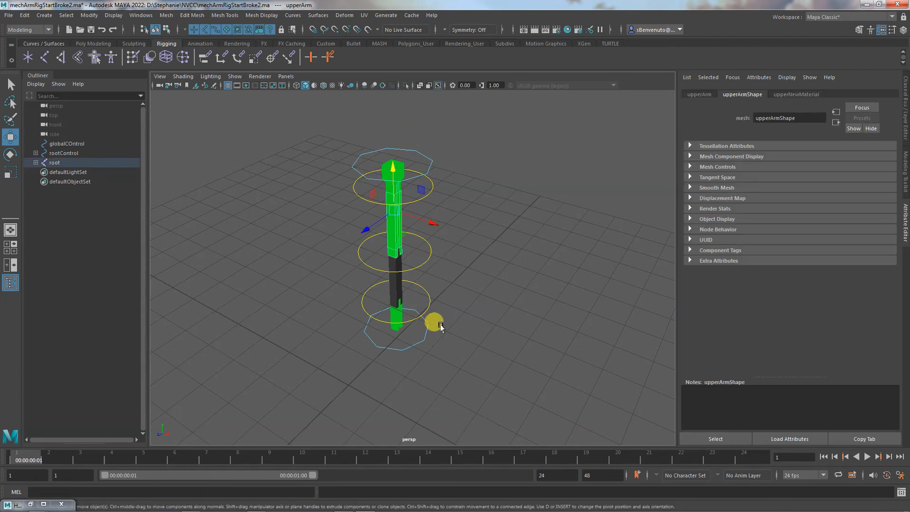
pyautogui.click(398, 316)
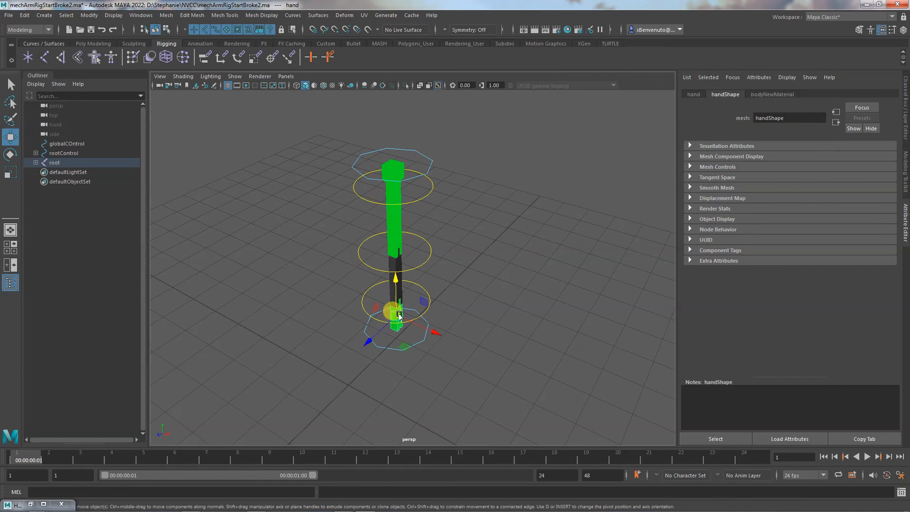
pyautogui.moveTo(482, 343)
pyautogui.keyDown('alt'); pyautogui.mouseDown()
pyautogui.moveTo(557, 326)
pyautogui.moveTo(611, 328)
pyautogui.moveTo(492, 348)
pyautogui.mouseUp(); pyautogui.keyUp('alt')
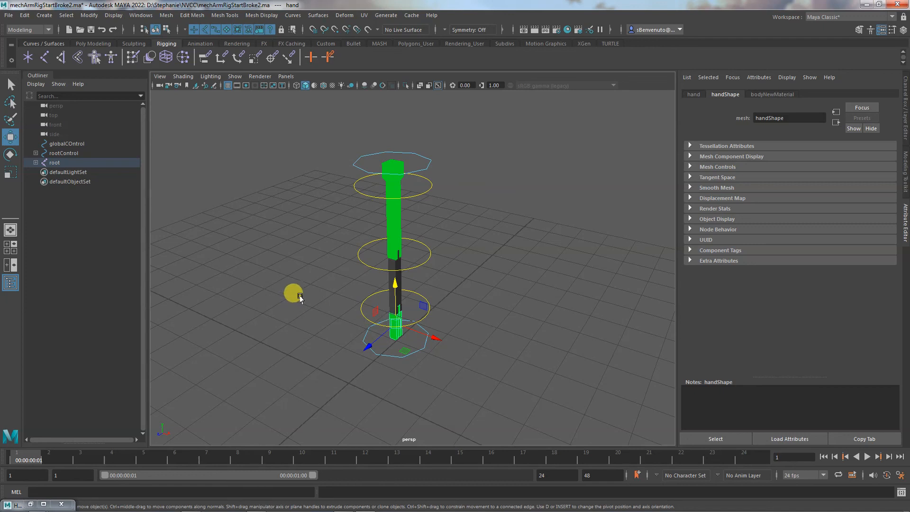
# Open the Optimize Scene Size options, reset them to their defaults, and decline the Notepad++ update
pyautogui.click(23, 16)
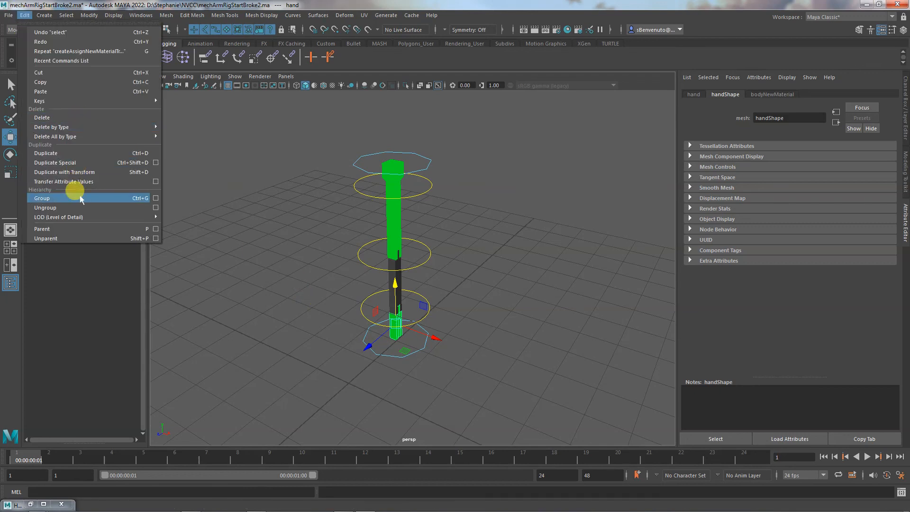
pyautogui.moveTo(9, 16)
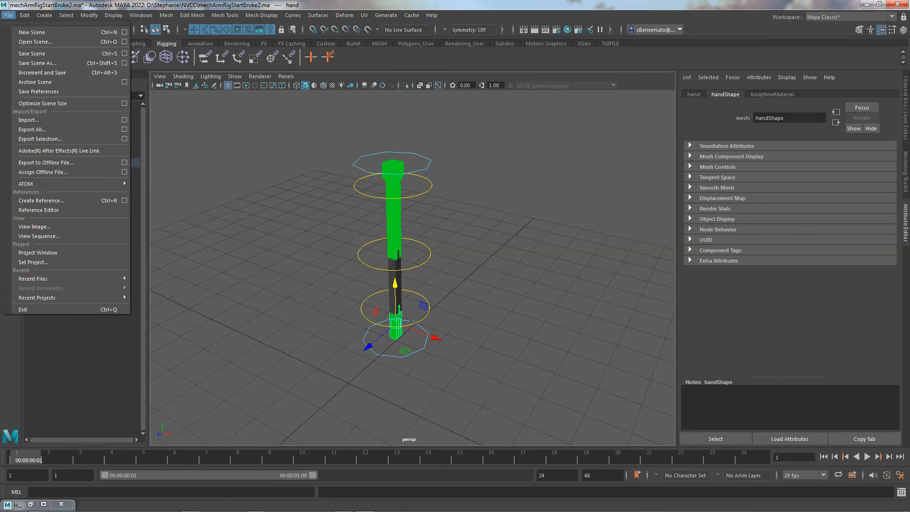
pyautogui.click(124, 103)
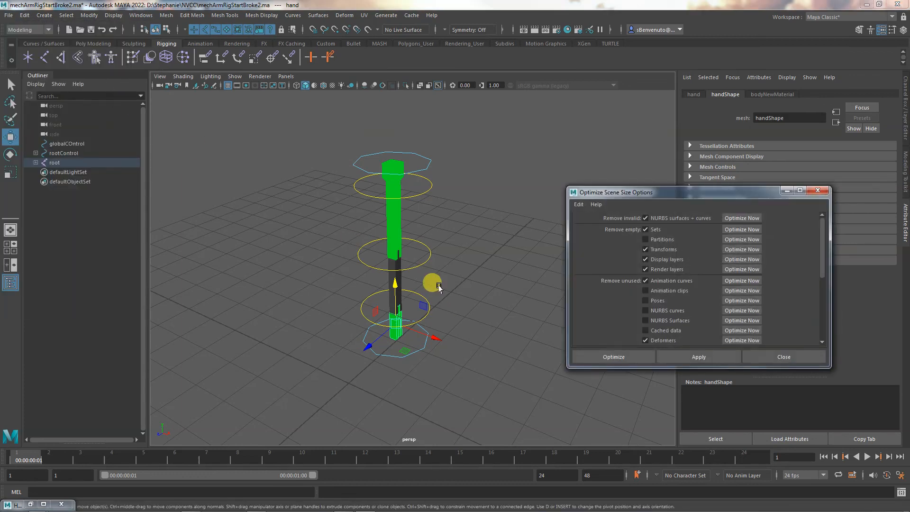
pyautogui.moveTo(641, 192); pyautogui.dragTo(248, 125)
pyautogui.scroll(-5, 270, 218)
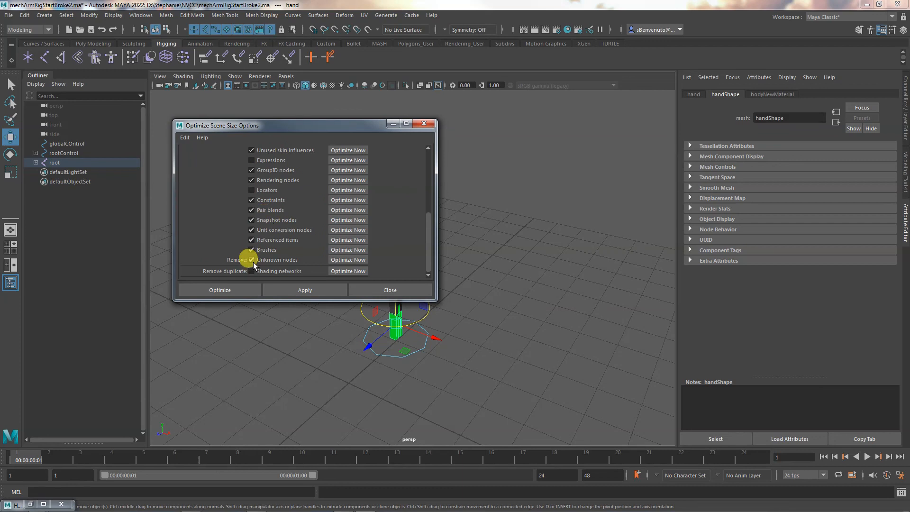
pyautogui.click(183, 138)
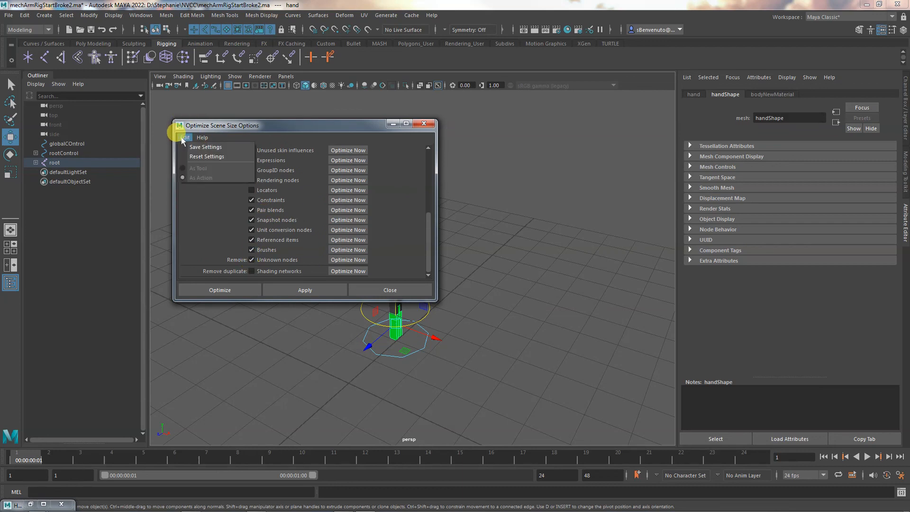
pyautogui.click(207, 156)
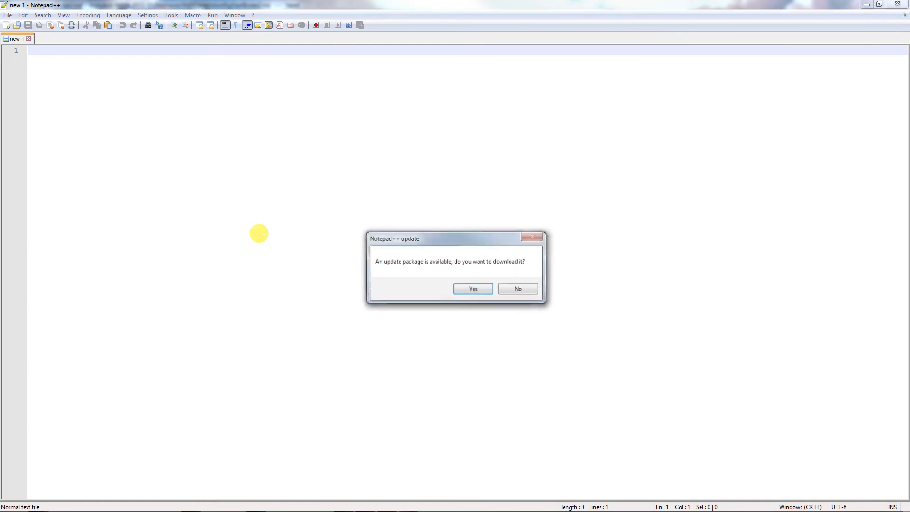
pyautogui.click(518, 288)
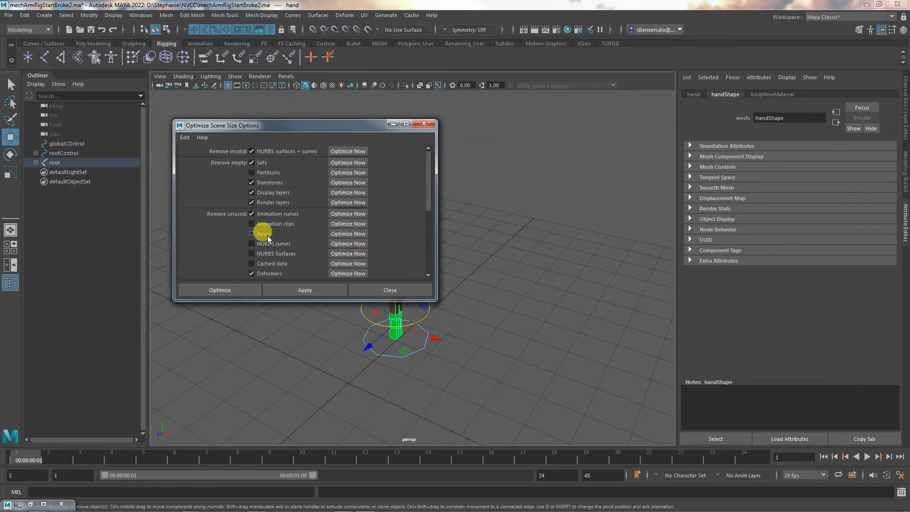
# Optimize the scene size with the default removal options, including unknown nodes, and close the options
pyautogui.scroll(-6, 284, 251)
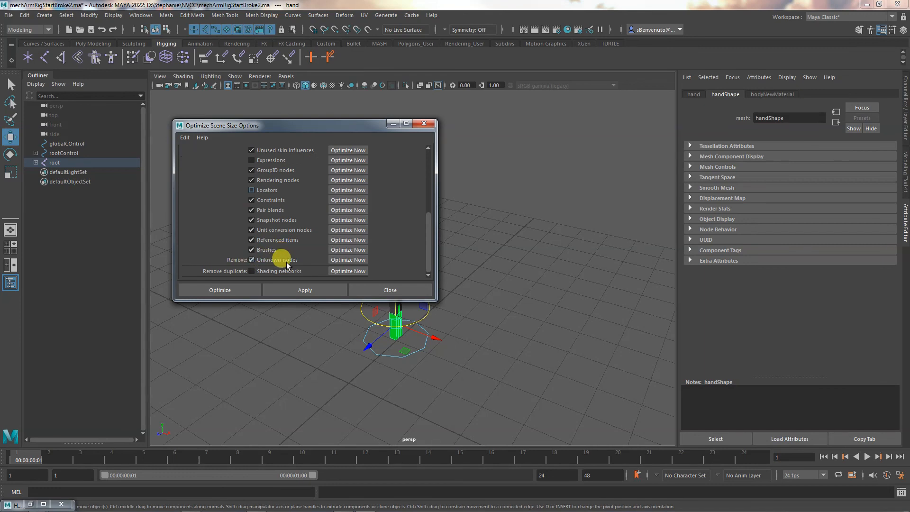
pyautogui.click(289, 288)
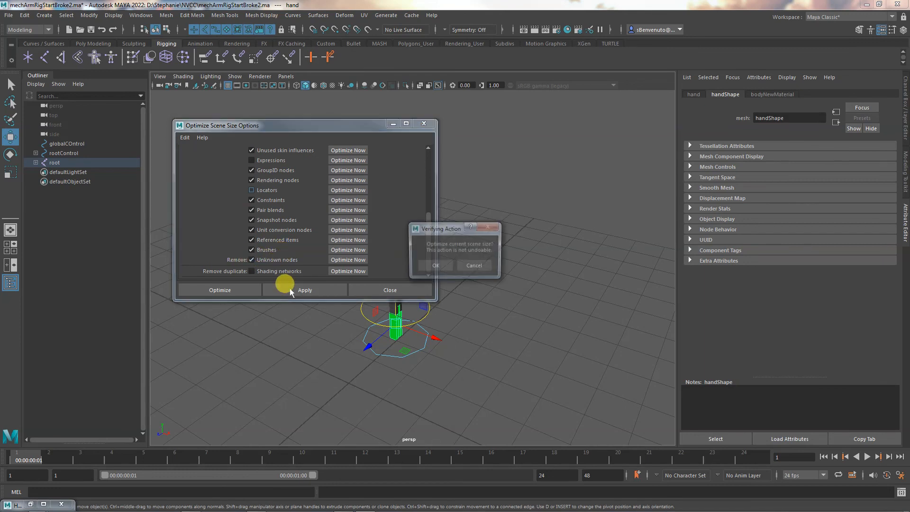
pyautogui.click(436, 266)
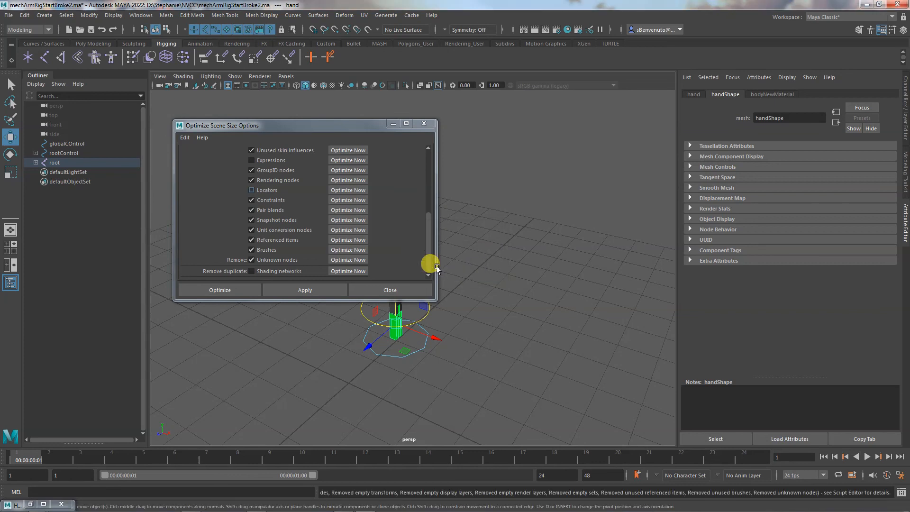
pyautogui.click(423, 123)
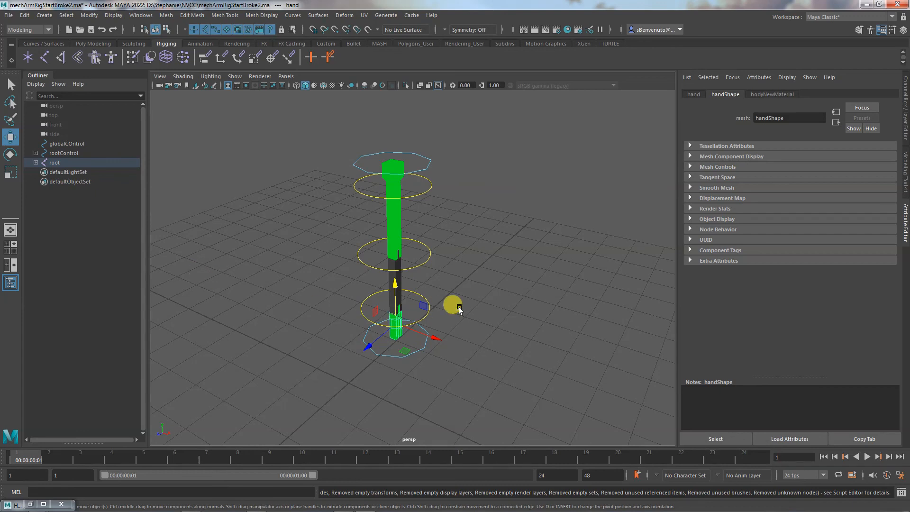
# Select the body and upper arm meshes in turn to check their shading after the scene cleanup
pyautogui.click(391, 167)
pyautogui.click(385, 208)
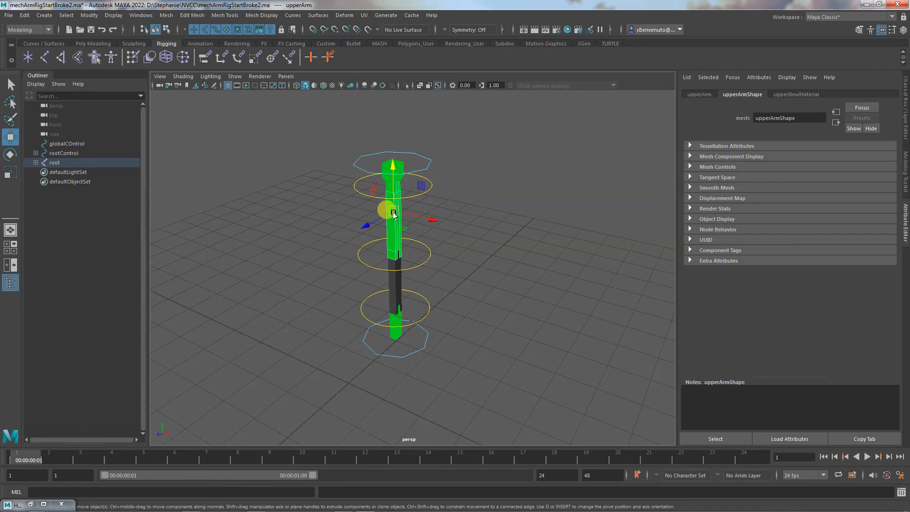